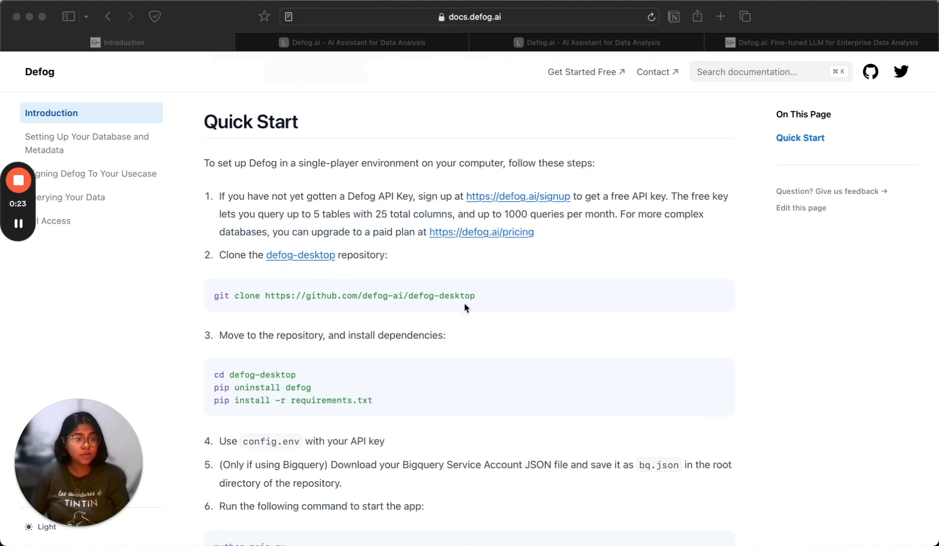
Review the Defog Quick Start instructions and the database credentials form in the local Defog app
scroll(526, 428, "down", 3)
scroll(526, 427, "up", 5)
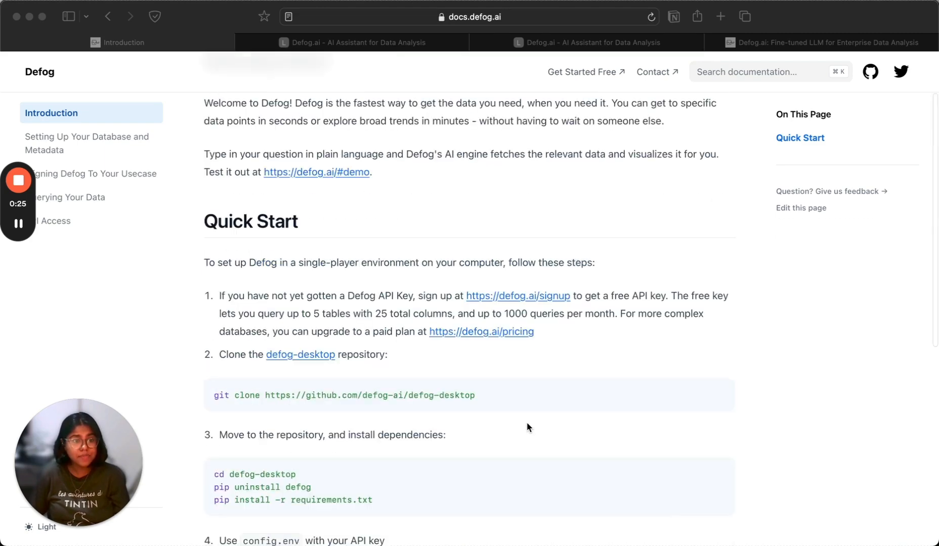
left_click(368, 41)
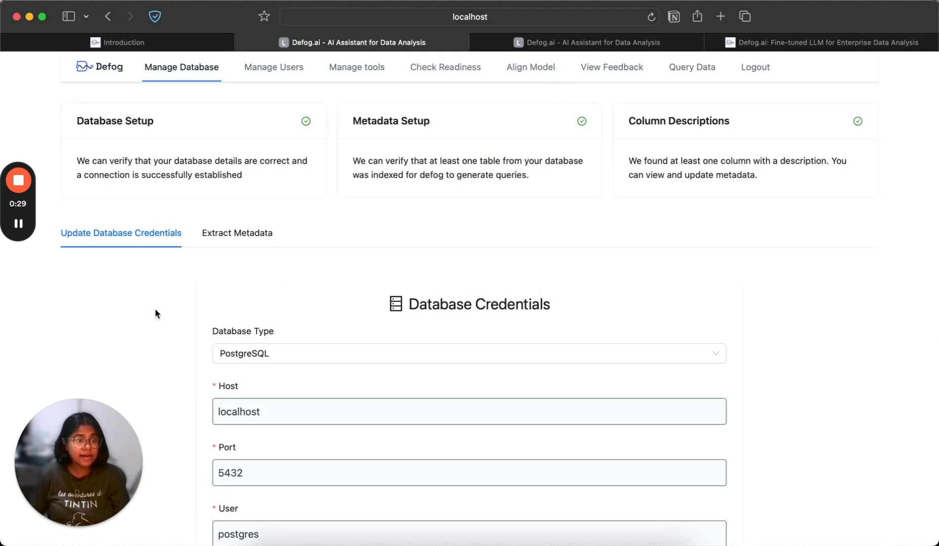
scroll(155, 314, "down", 3)
scroll(155, 314, "up", 3)
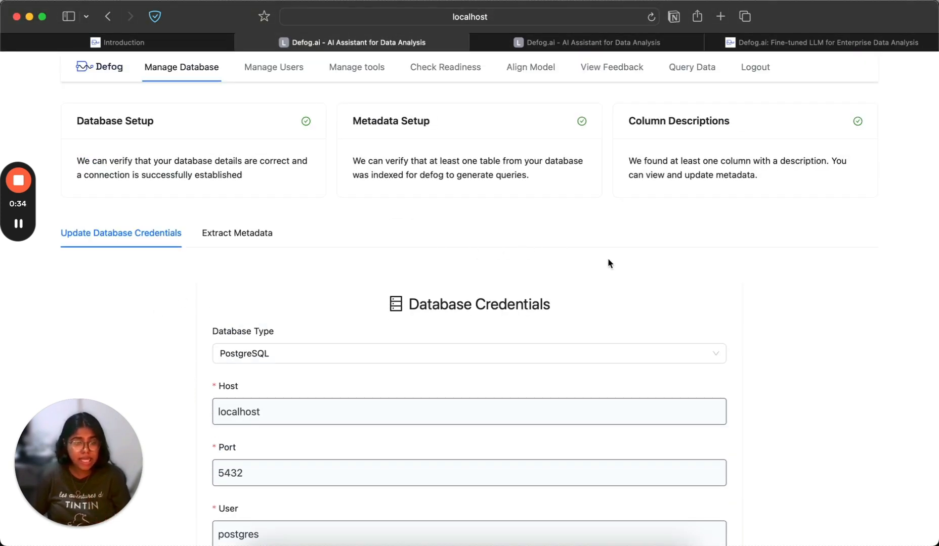
scroll(608, 262, "down", 5)
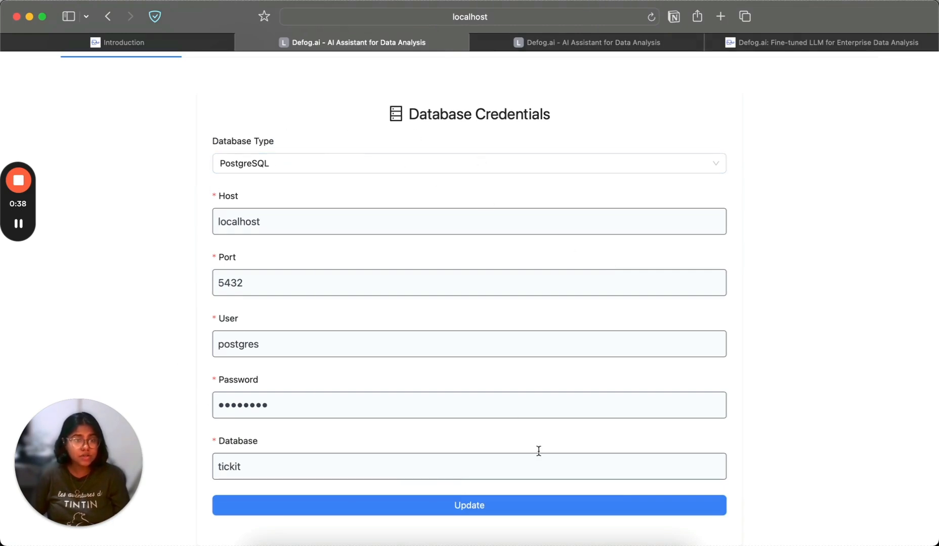
scroll(558, 328, "up", 5)
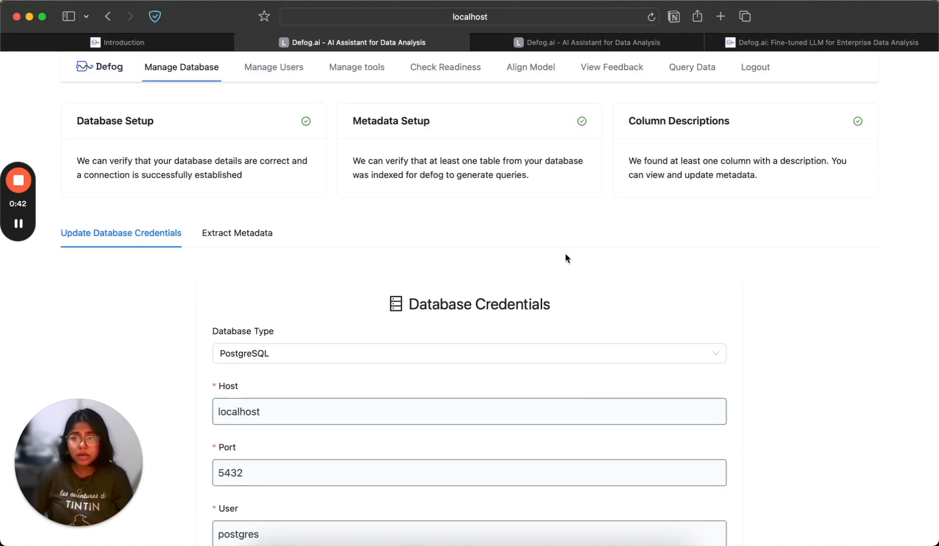
Open the database's table metadata and look through the listed columns, data types and descriptions
left_click(253, 238)
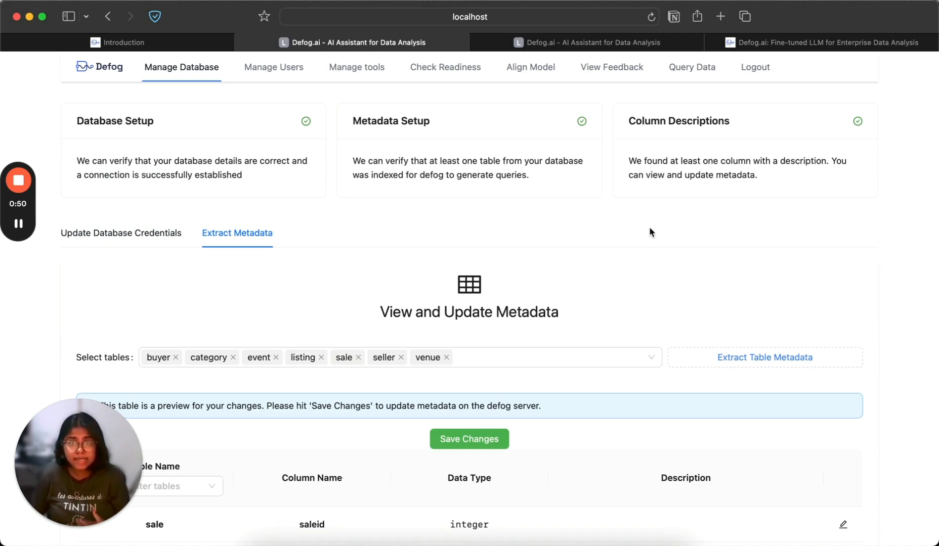
scroll(648, 228, "down", 1)
scroll(647, 227, "up", 1)
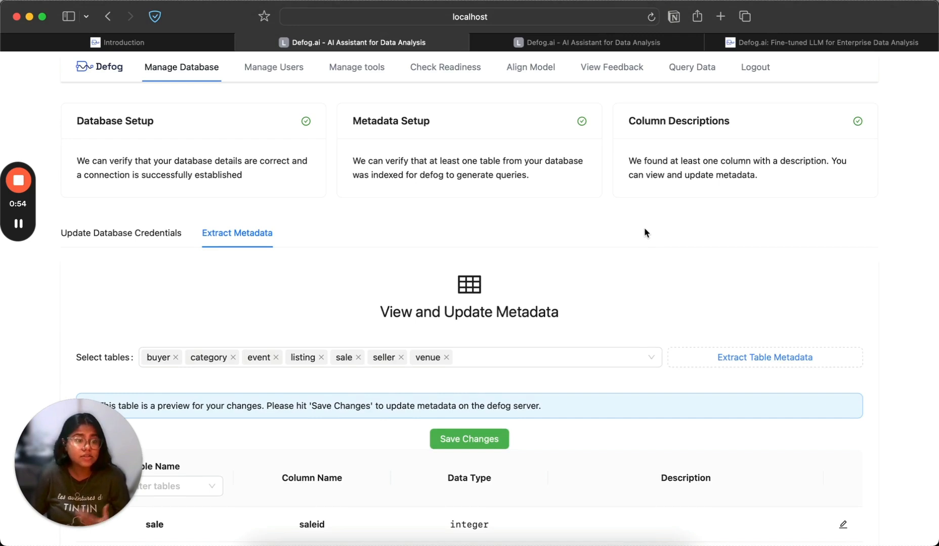
scroll(642, 232, "down", 4)
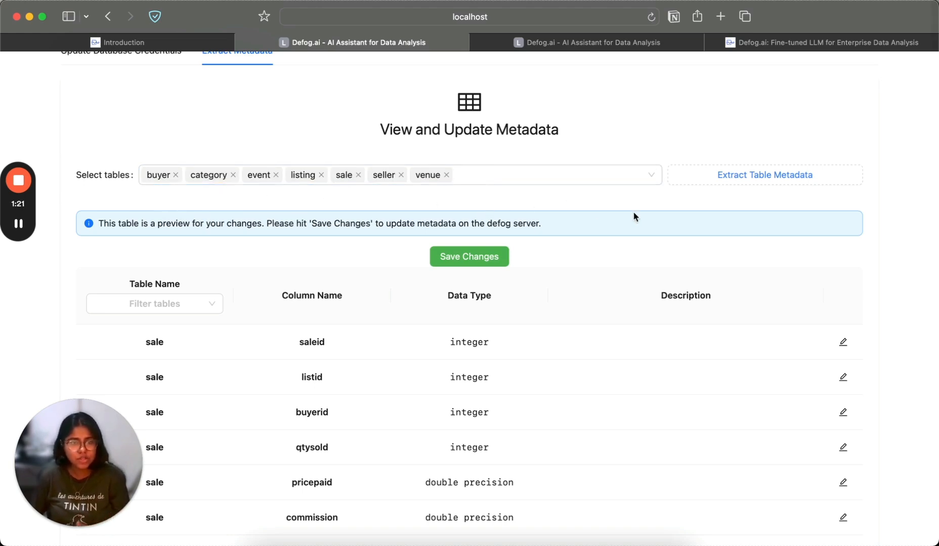
scroll(632, 211, "down", 4)
scroll(631, 211, "up", 2)
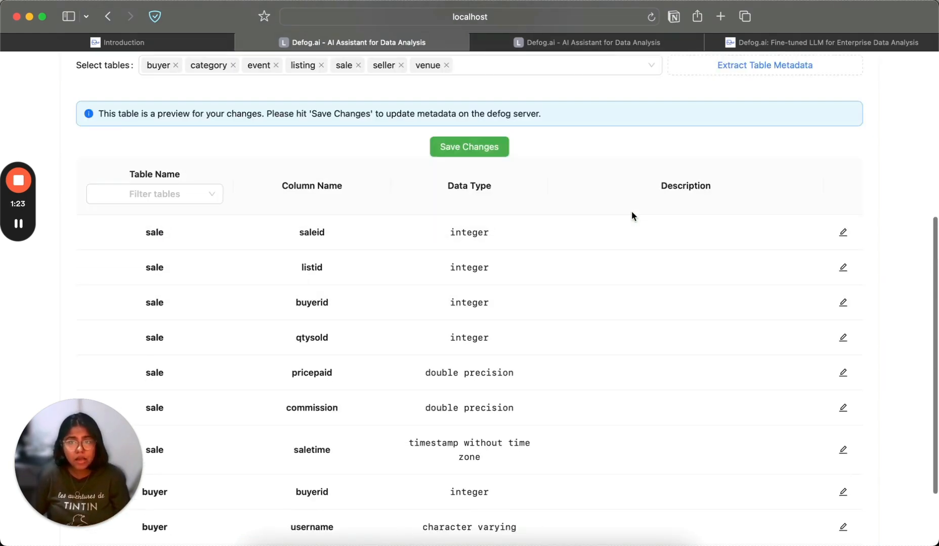
Filter the metadata to the buyer table and read the description of its state column
left_click(215, 187)
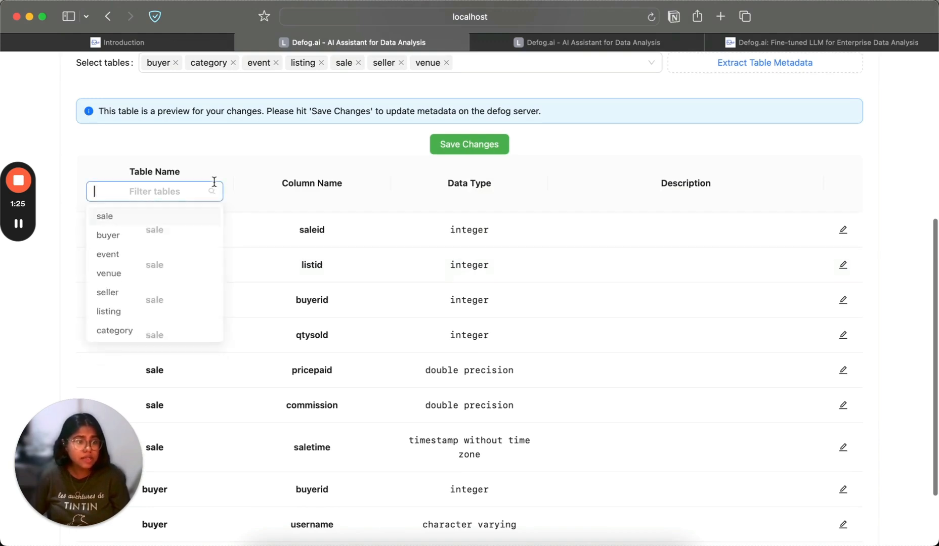
left_click(149, 238)
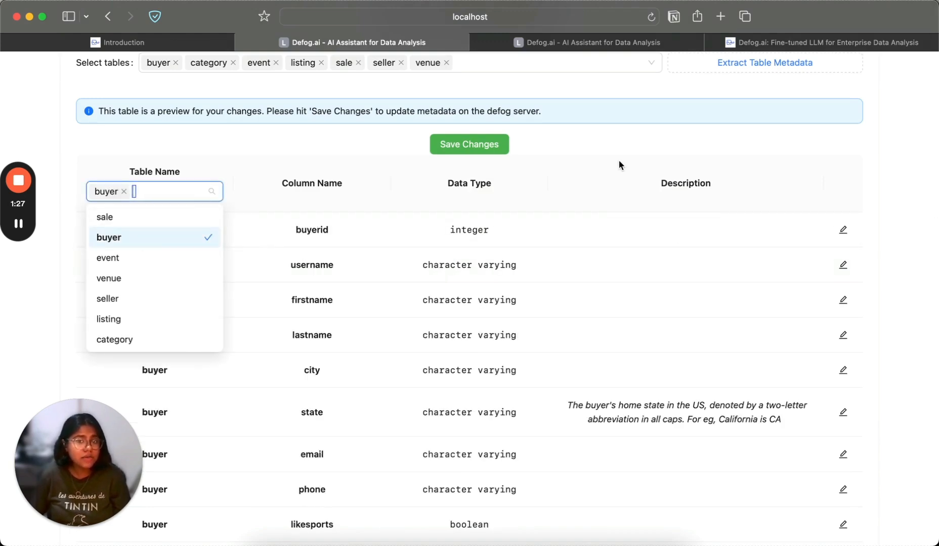
left_click(623, 147)
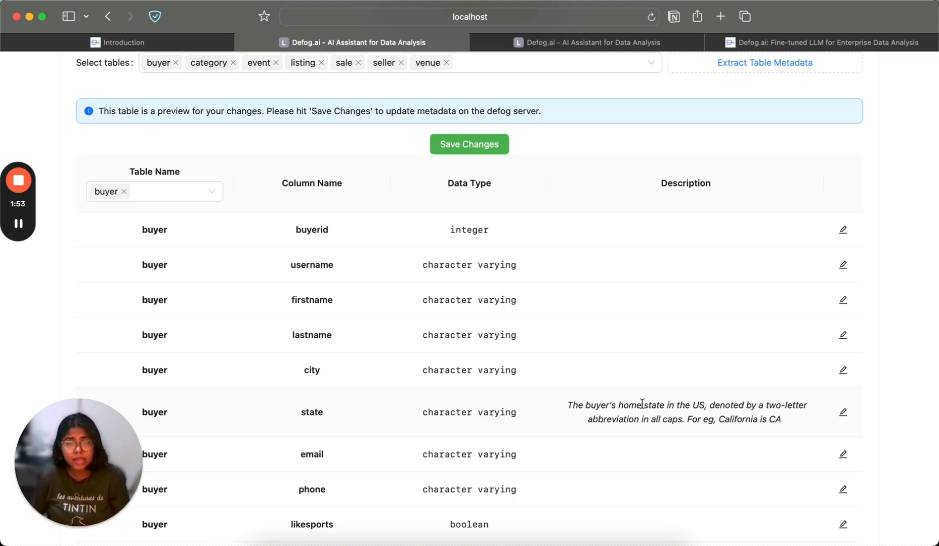
left_click_drag(590, 404, 707, 419)
left_click(706, 419)
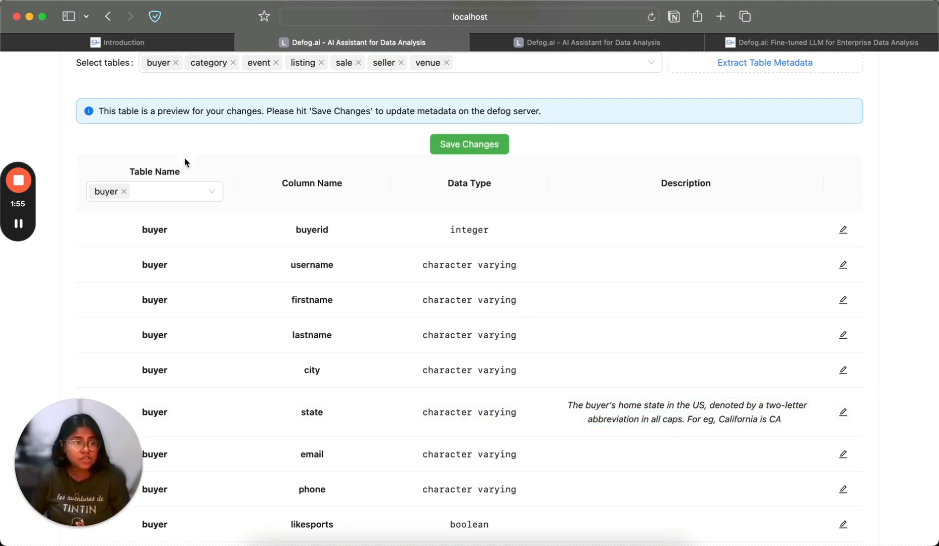
Replace the buyer filter with the venue table and check the venuestate column's description
left_click(172, 192)
left_click(124, 191)
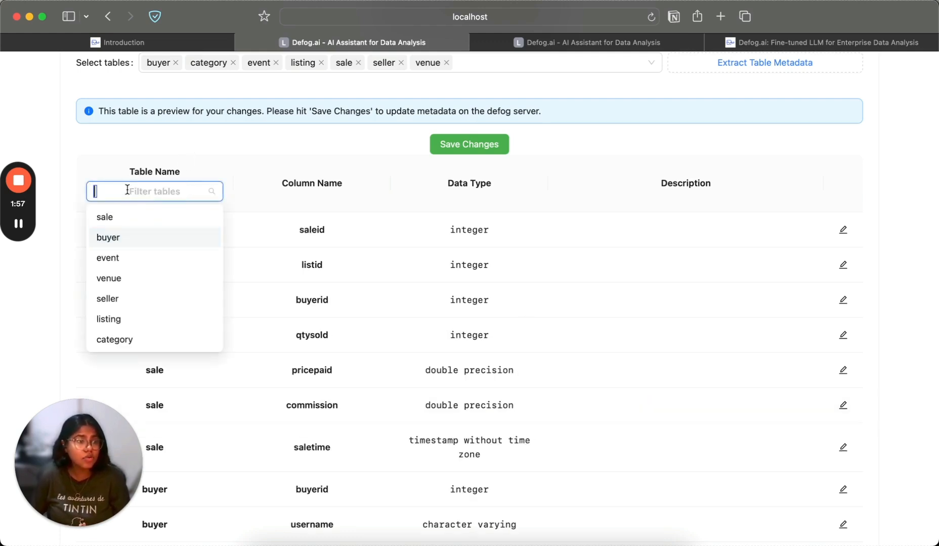
left_click(129, 278)
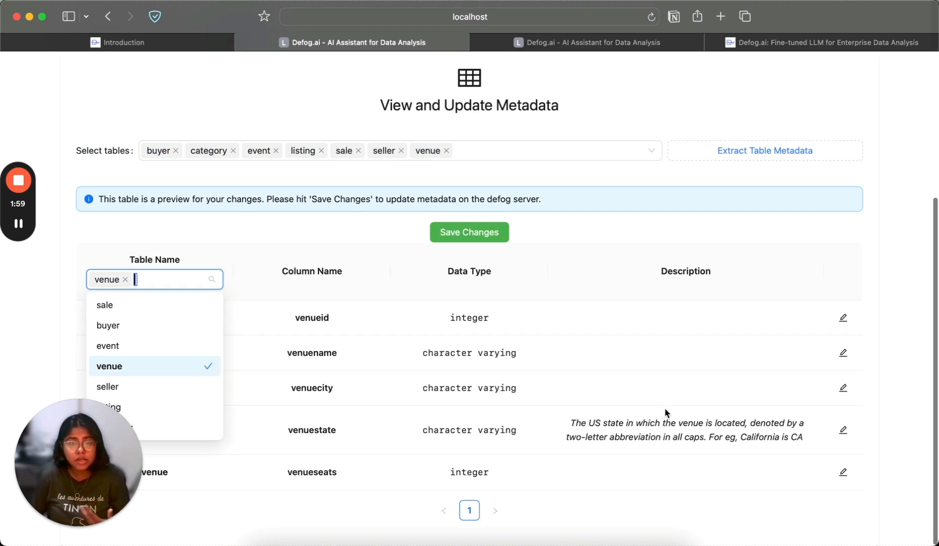
left_click(642, 438)
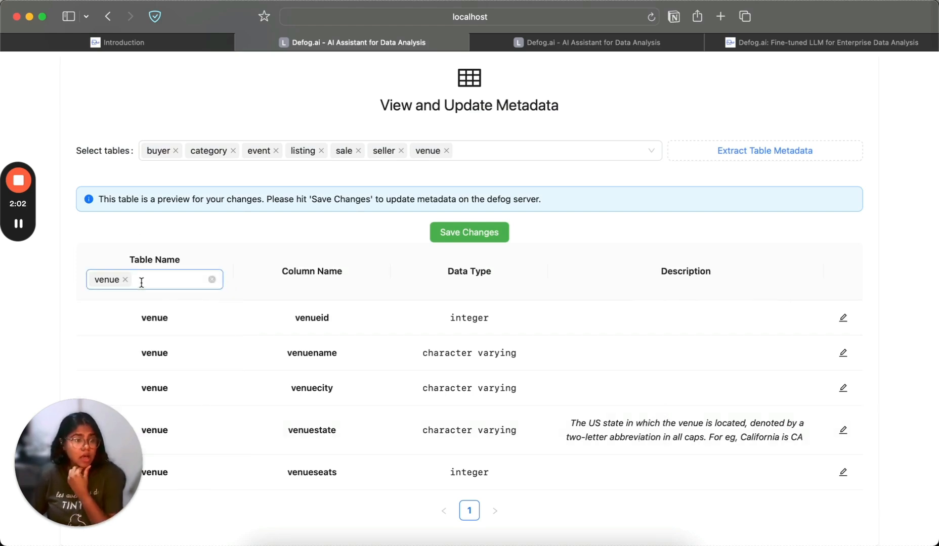
Clear the venue table filter and save the metadata to the Defog server
left_click(126, 280)
scroll(671, 251, "down", 3)
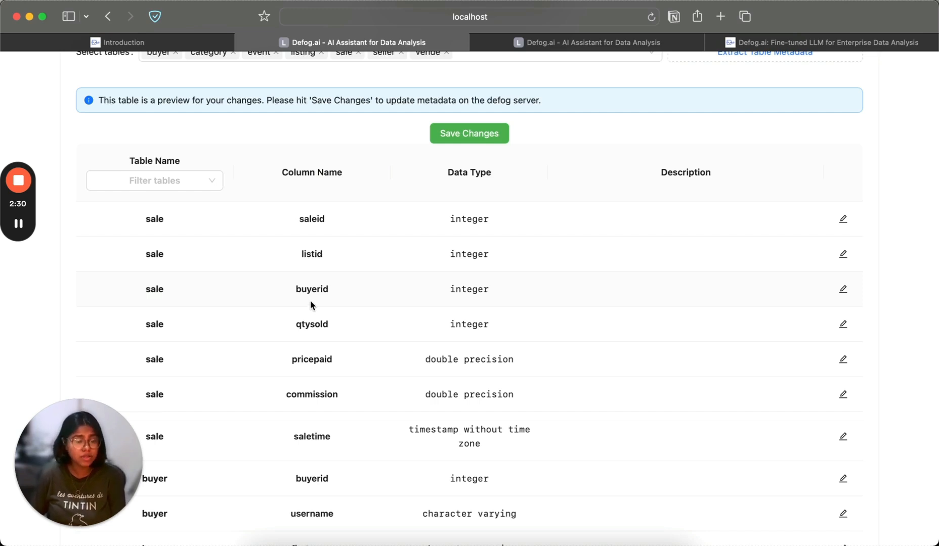
scroll(317, 296, "up", 5)
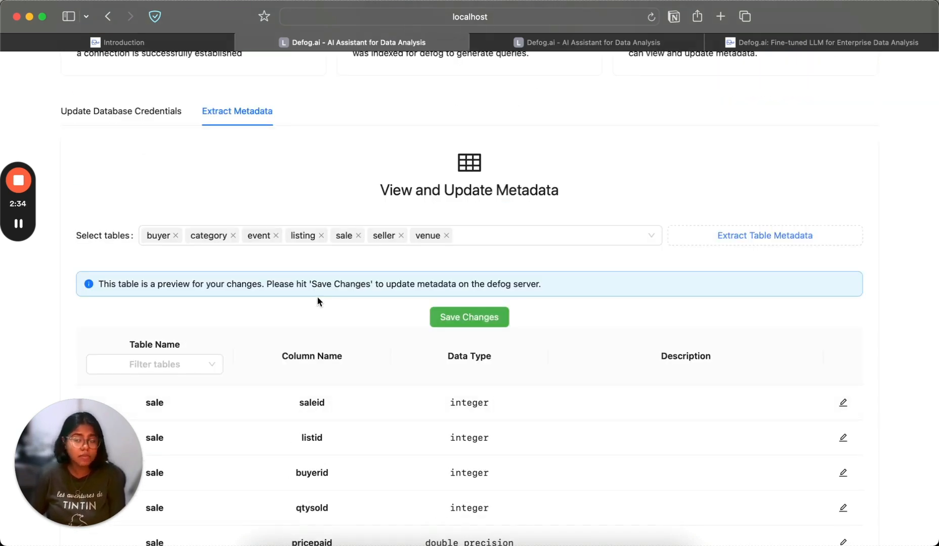
scroll(318, 302, "up", 3)
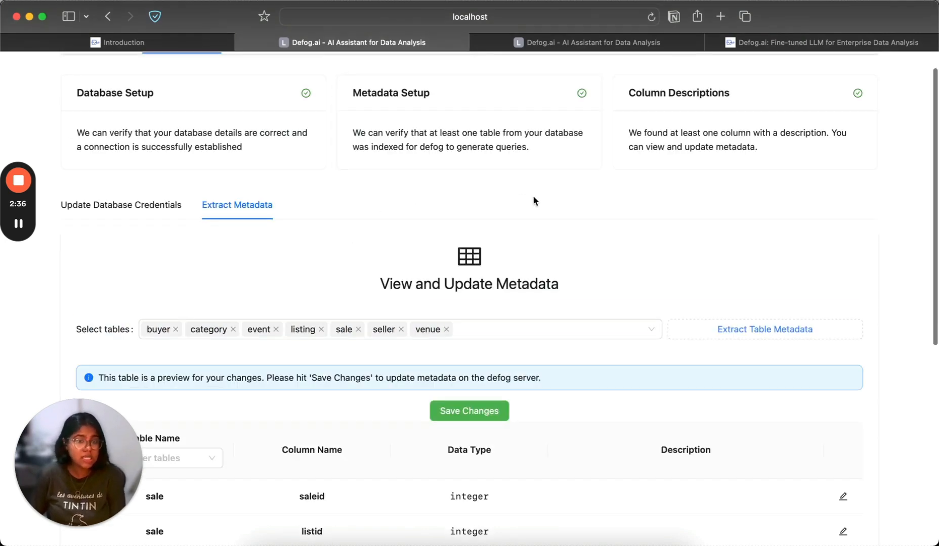
scroll(614, 222, "up", 1)
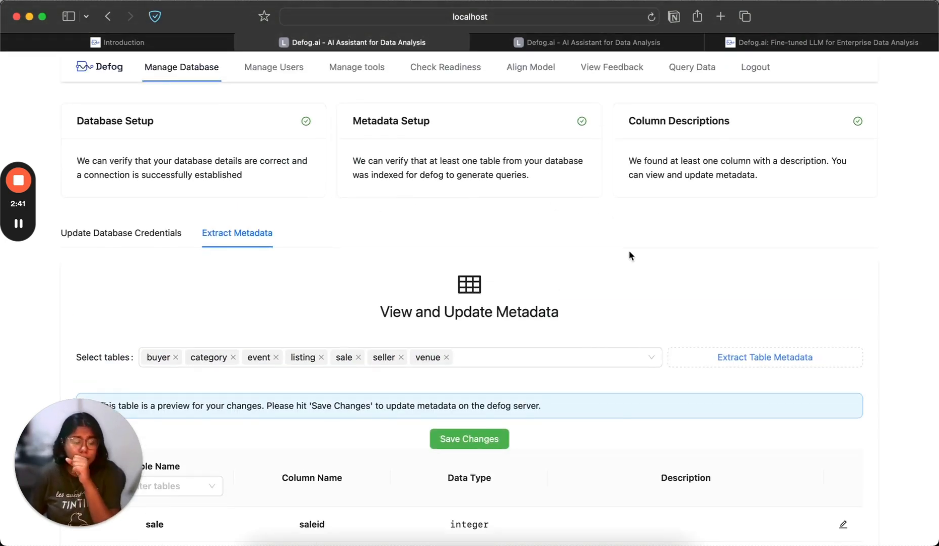
left_click(467, 443)
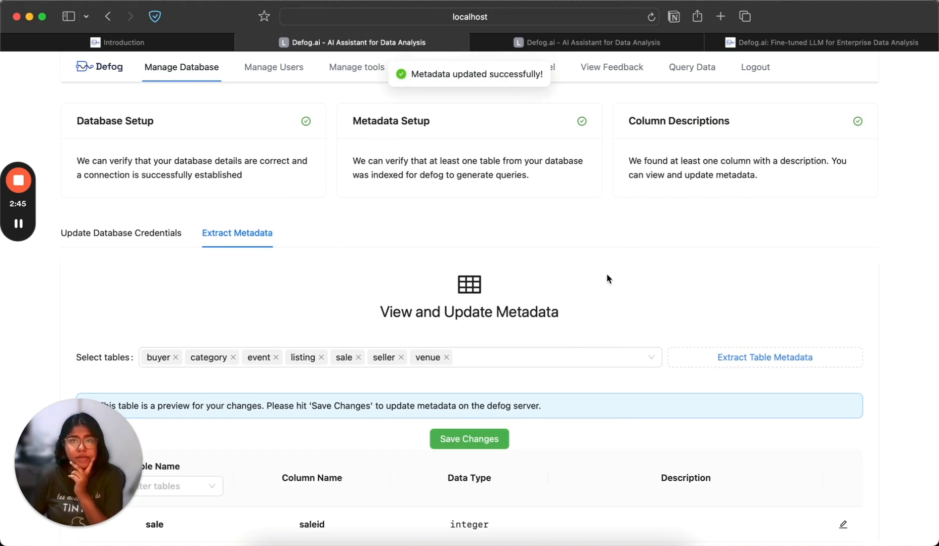
Query the dataset with the question "which are the most popular categories of events"
left_click(693, 71)
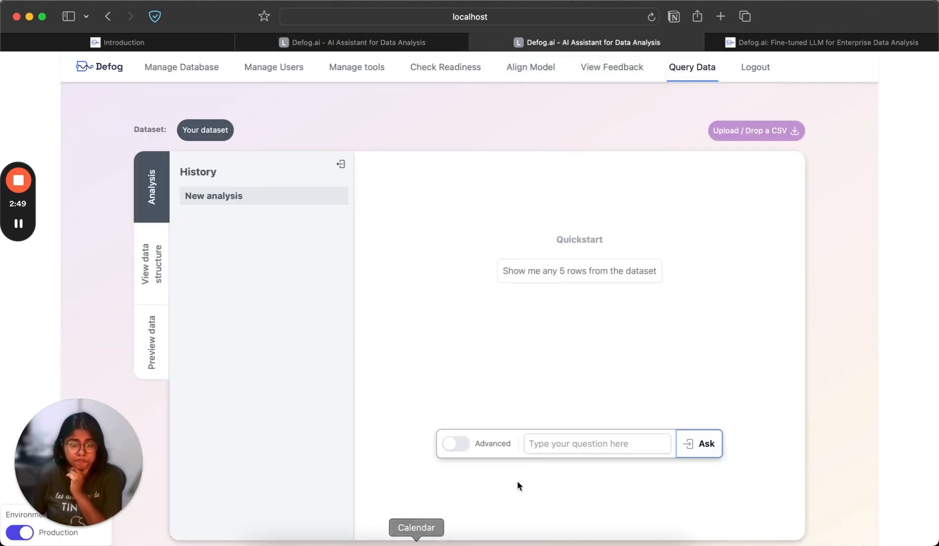
left_click(590, 439)
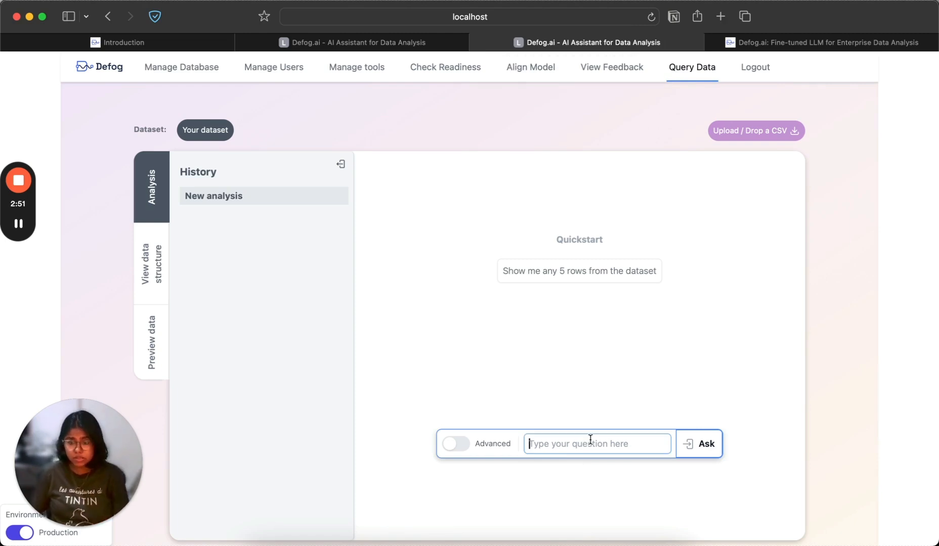
type("which are the most pop")
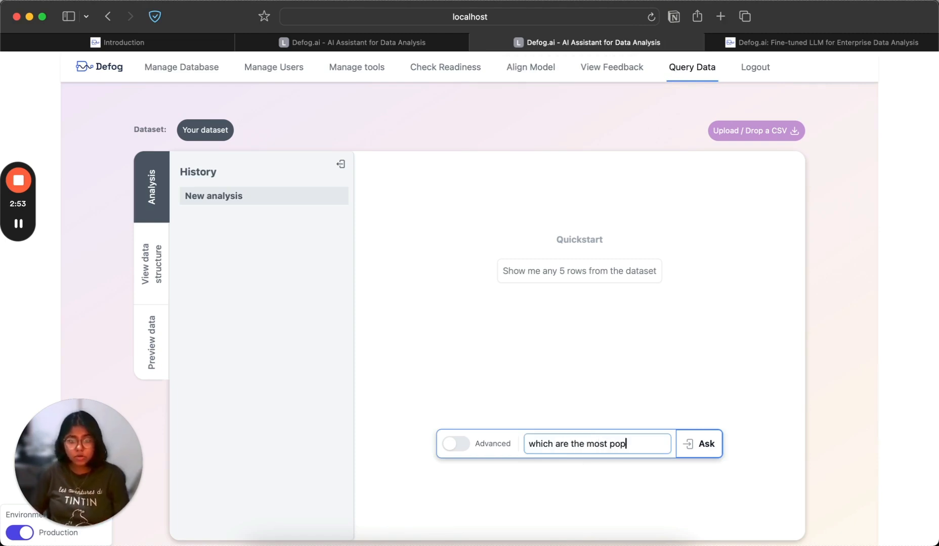
type("ular categories")
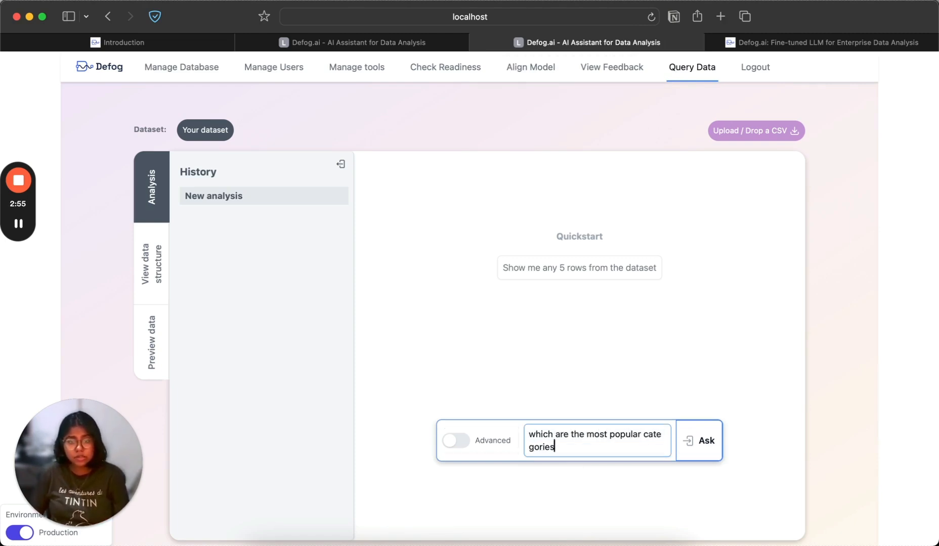
type(" of events")
key("Return")
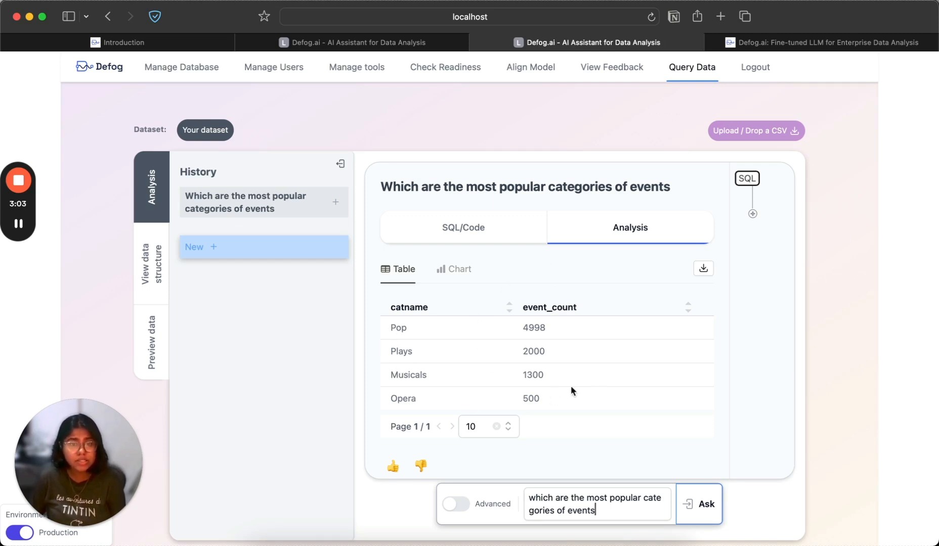
View the event category results as a bar chart and look over its axis settings
left_click(453, 269)
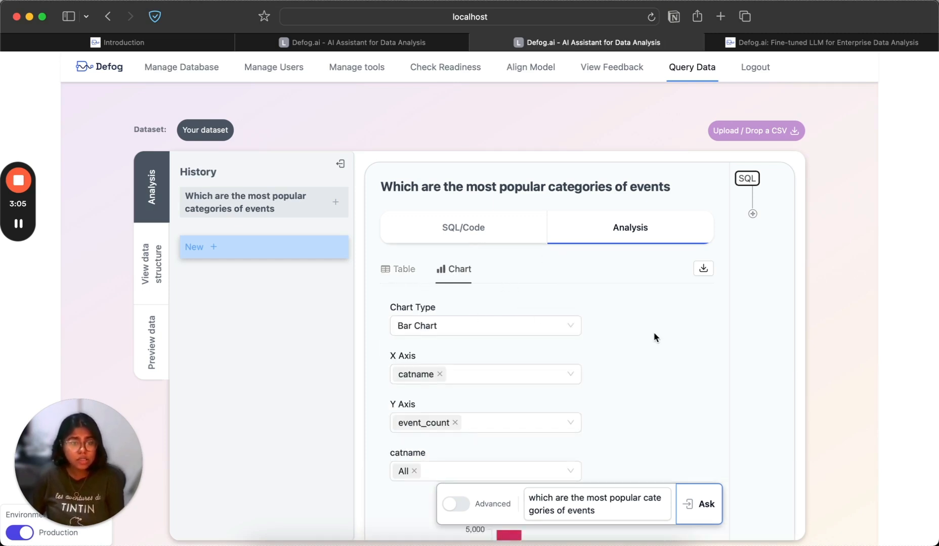
scroll(657, 334, "down", 5)
scroll(666, 330, "up", 2)
scroll(679, 371, "up", 3)
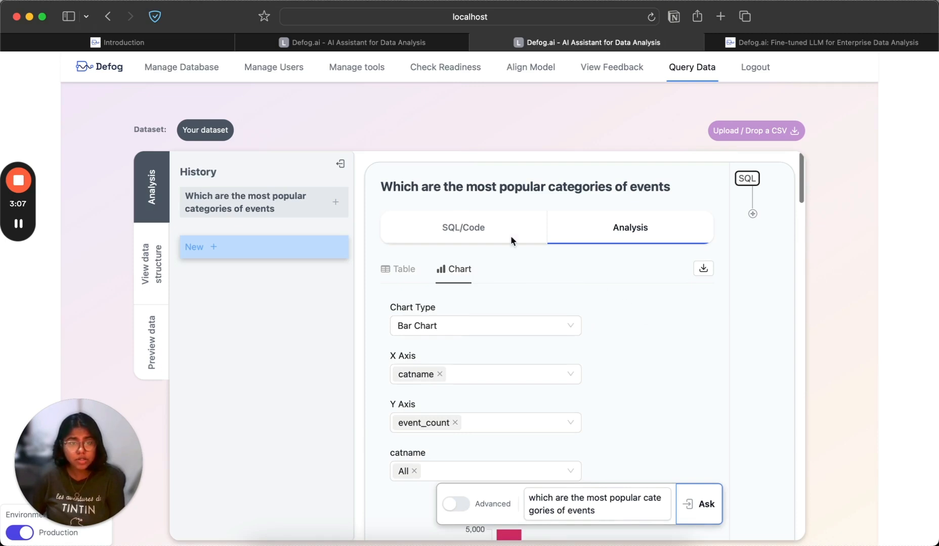
Examine the SQL query generated for the popular event categories question
left_click(468, 227)
scroll(725, 311, "down", 1)
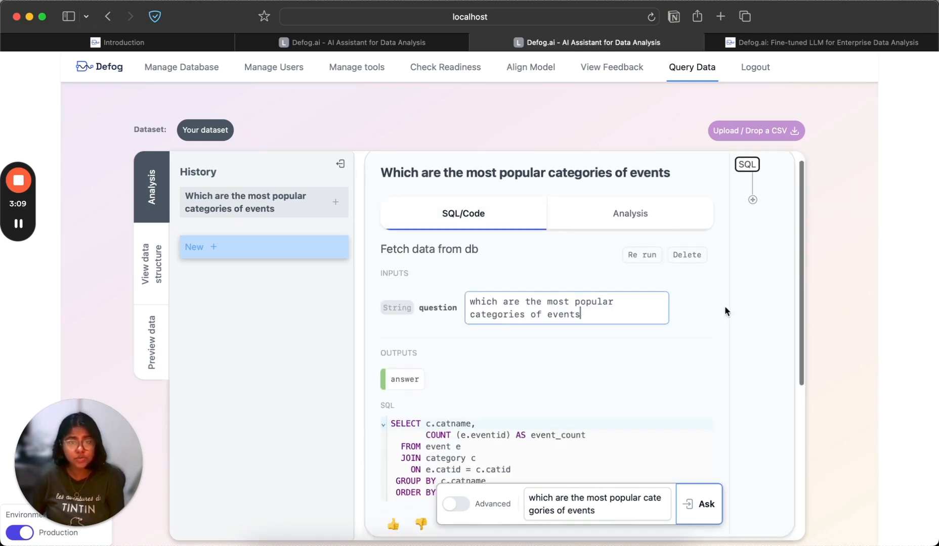
scroll(717, 304, "down", 3)
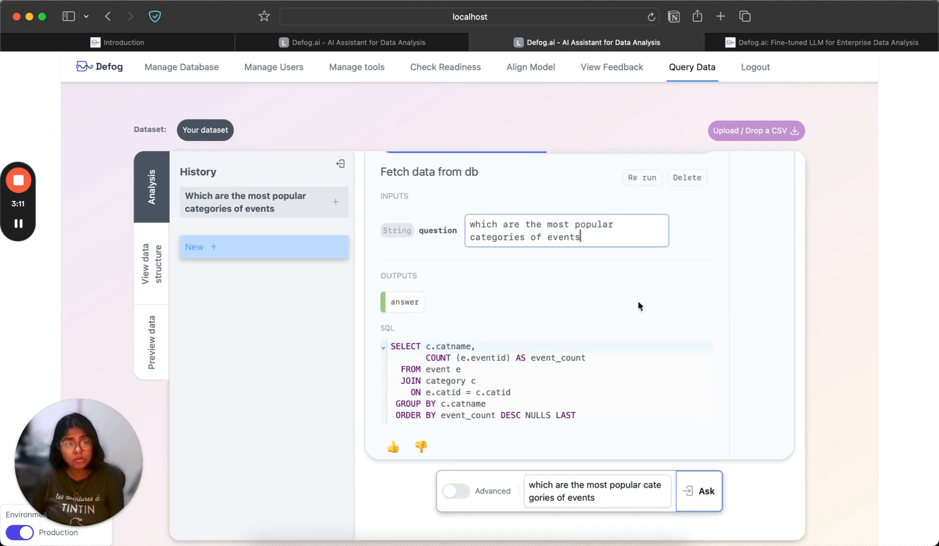
Start a new analysis and ask "what percentage of revenue is from the top quartile of users"
left_click(271, 247)
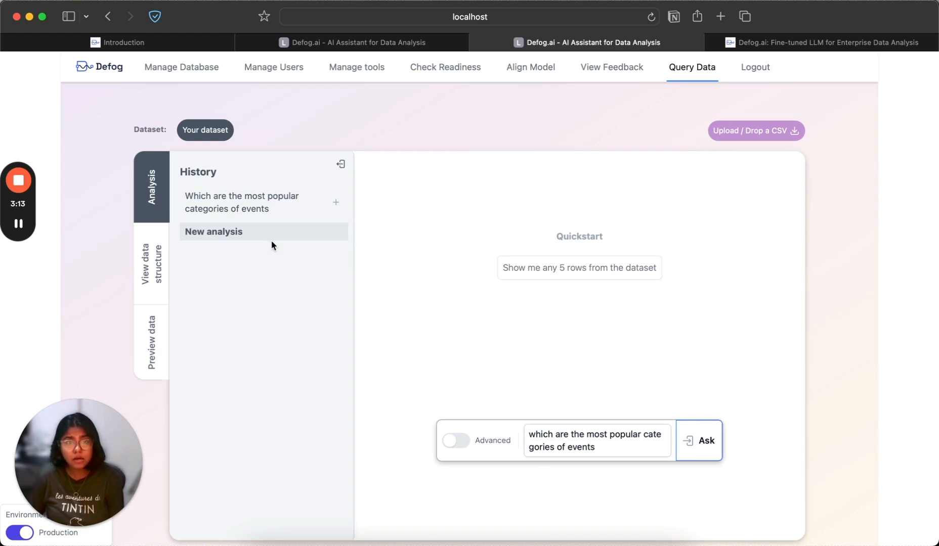
left_click_drag(618, 444, 498, 436)
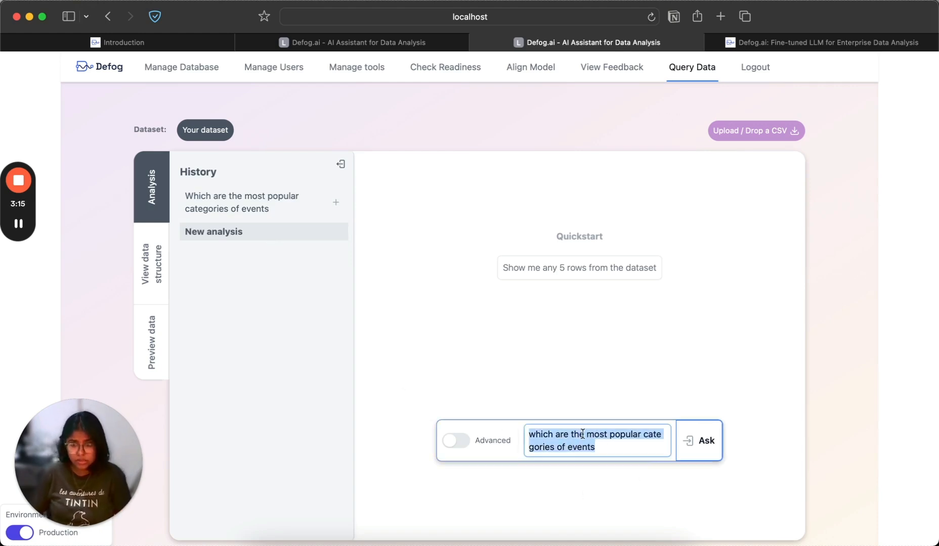
type("what per")
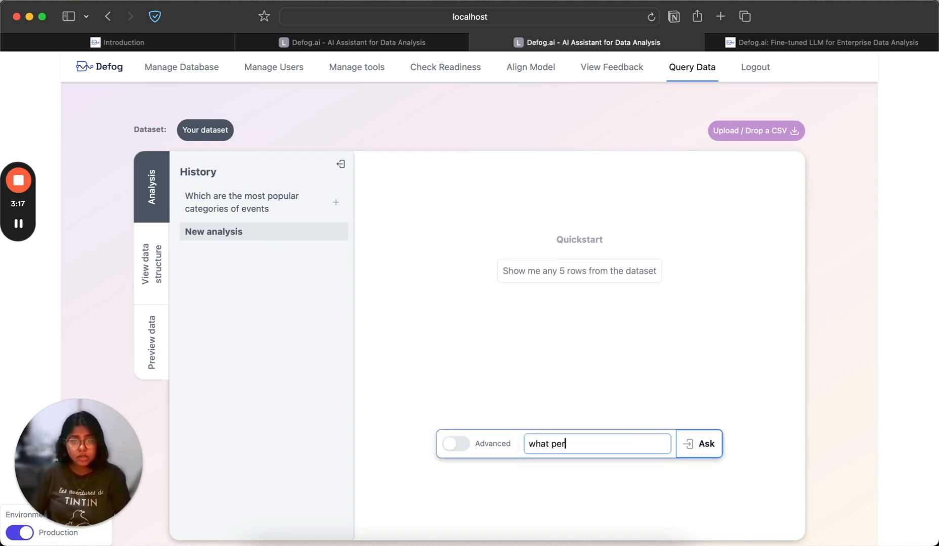
type("centage of ")
type("revenue")
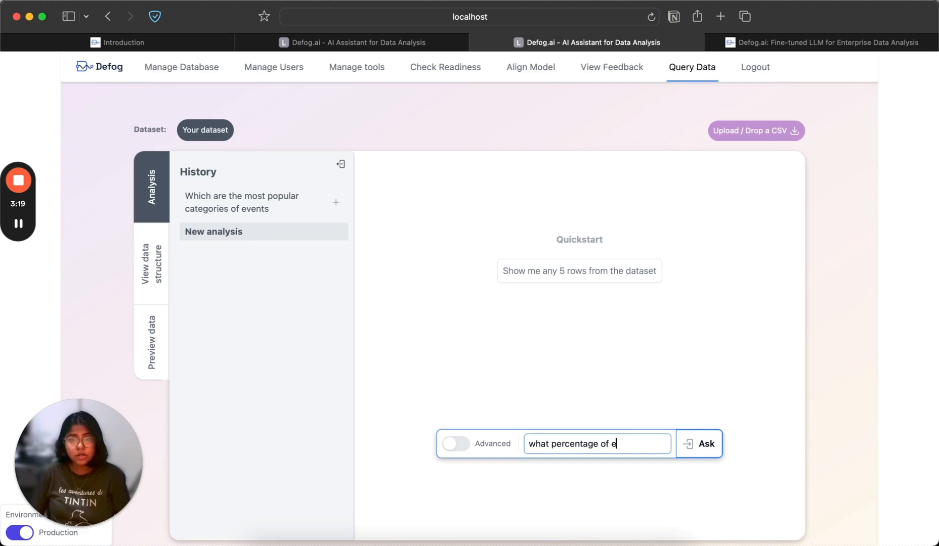
type(" is from the top ")
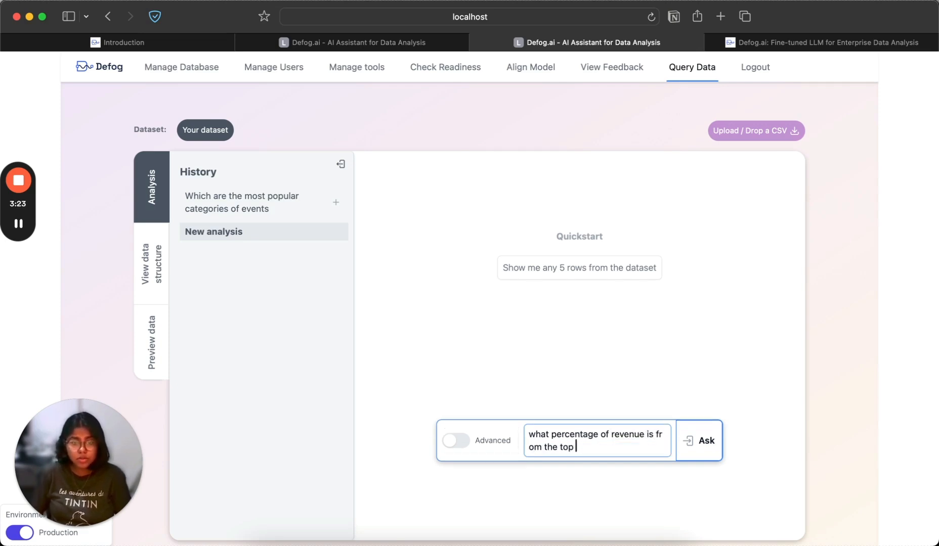
type("quartile ofus")
key("BackSpace")
key("BackSpace")
type("us")
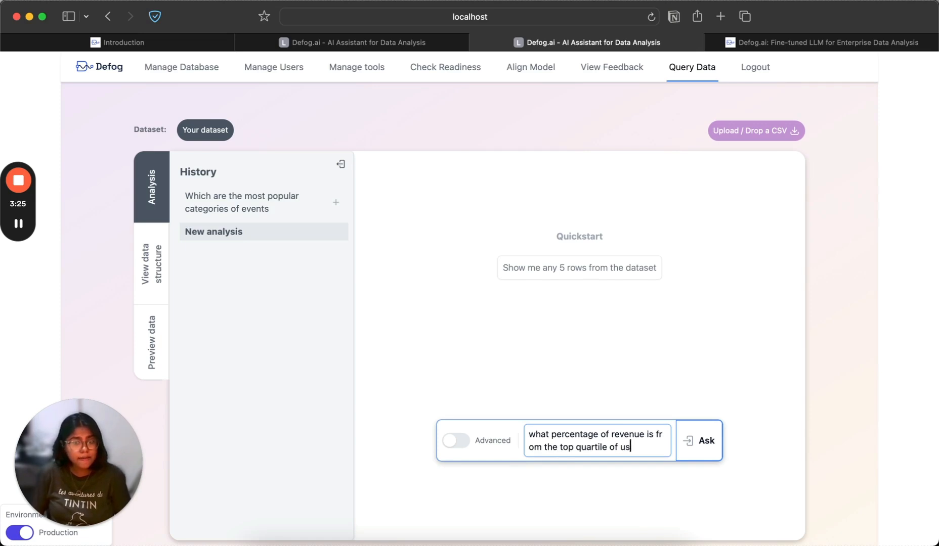
type("ers")
key("Return")
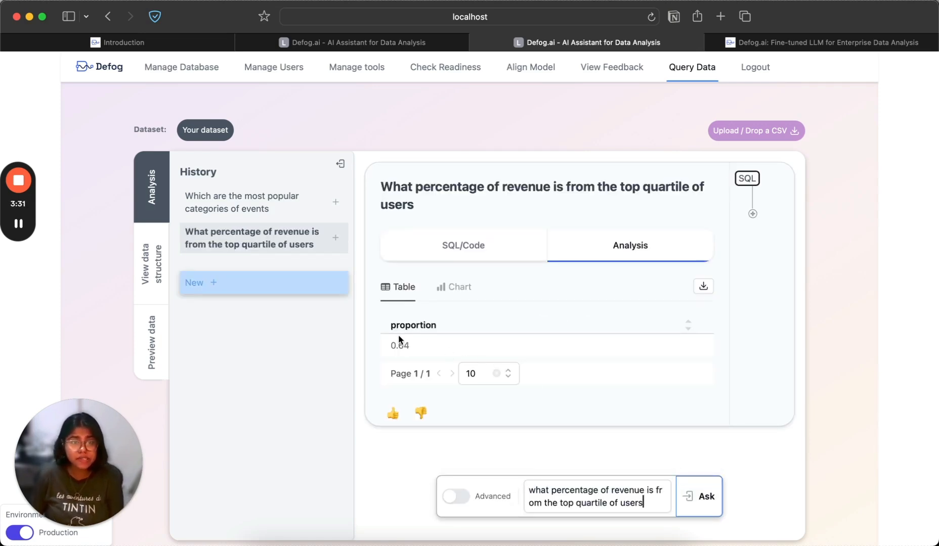
Examine the SQL generated for the top quartile revenue question, and view the SQLCoder benchmark charts on the Defog website
left_click(461, 246)
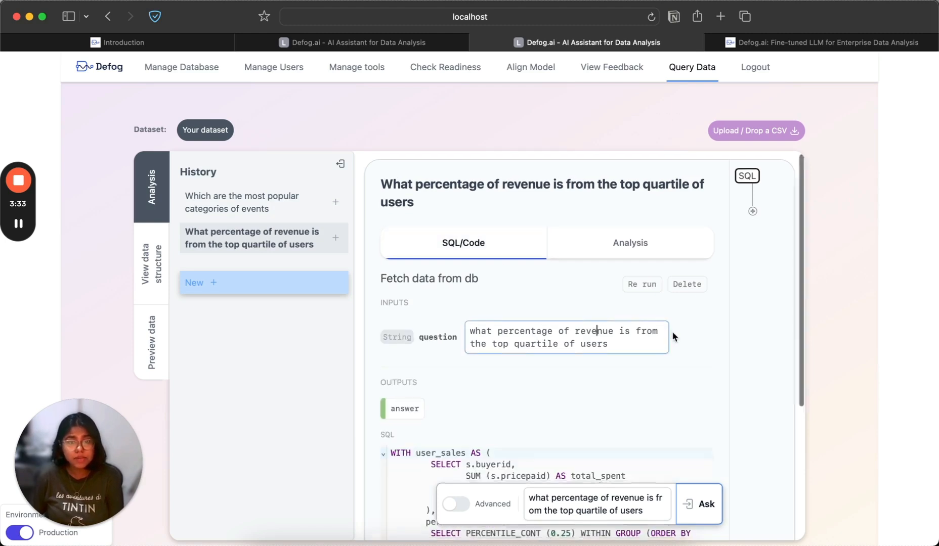
scroll(672, 331, "down", 5)
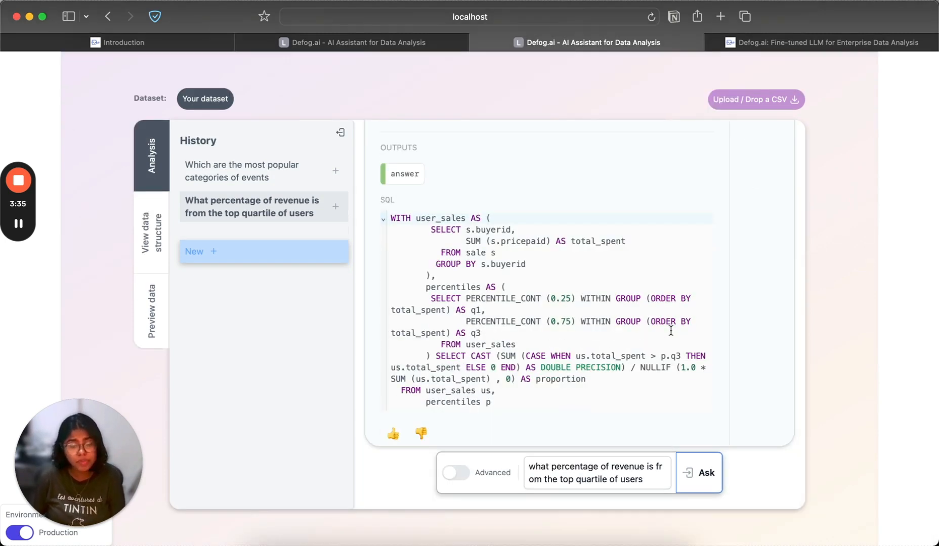
scroll(670, 330, "up", 5)
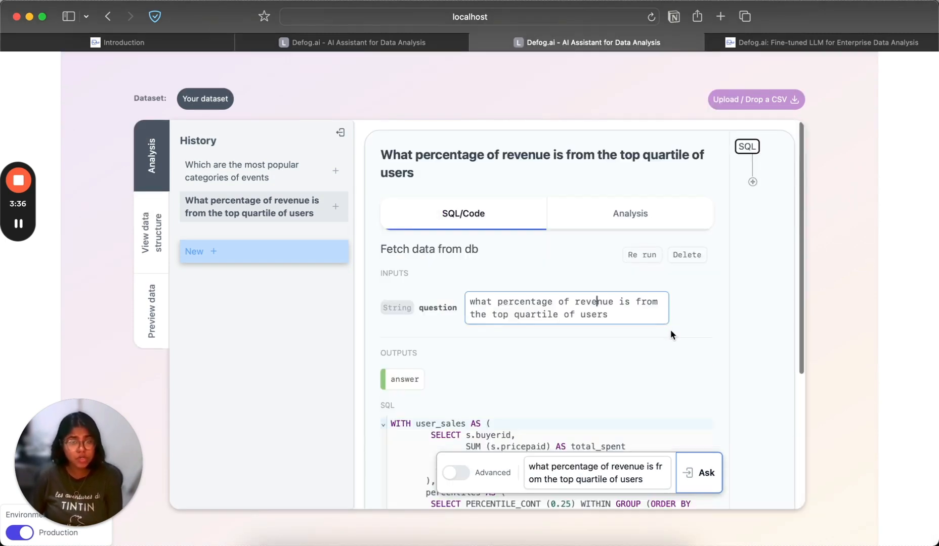
left_click(642, 213)
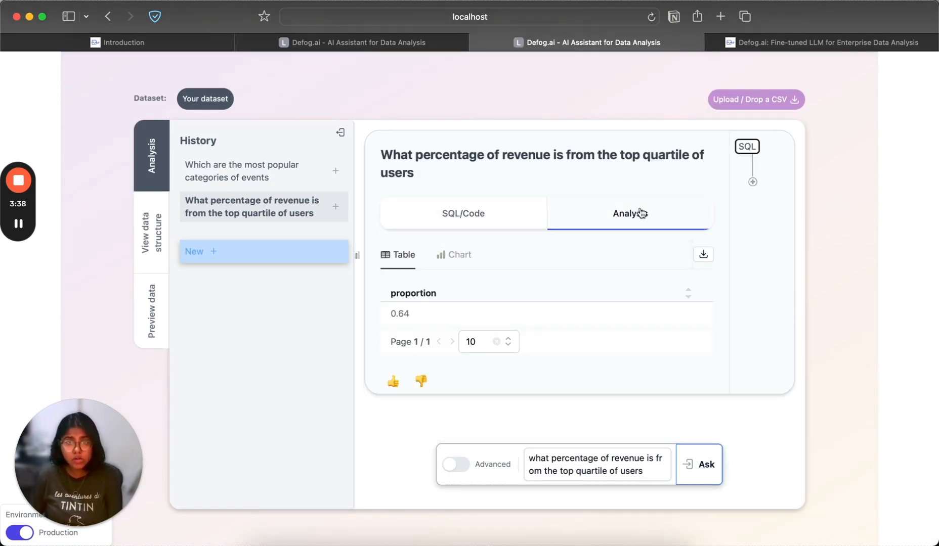
left_click(730, 44)
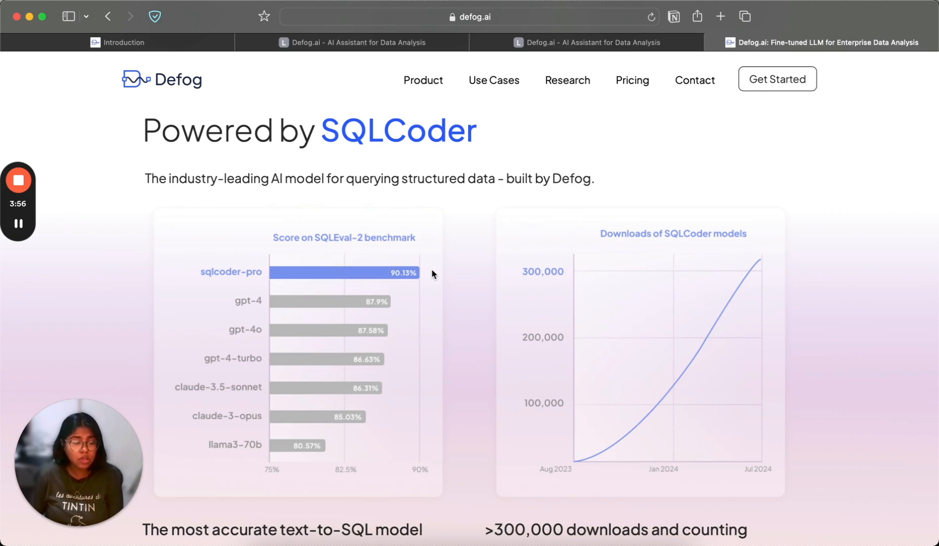
Return to the Defog query page and ask "who are the top users" in a new analysis
left_click(538, 40)
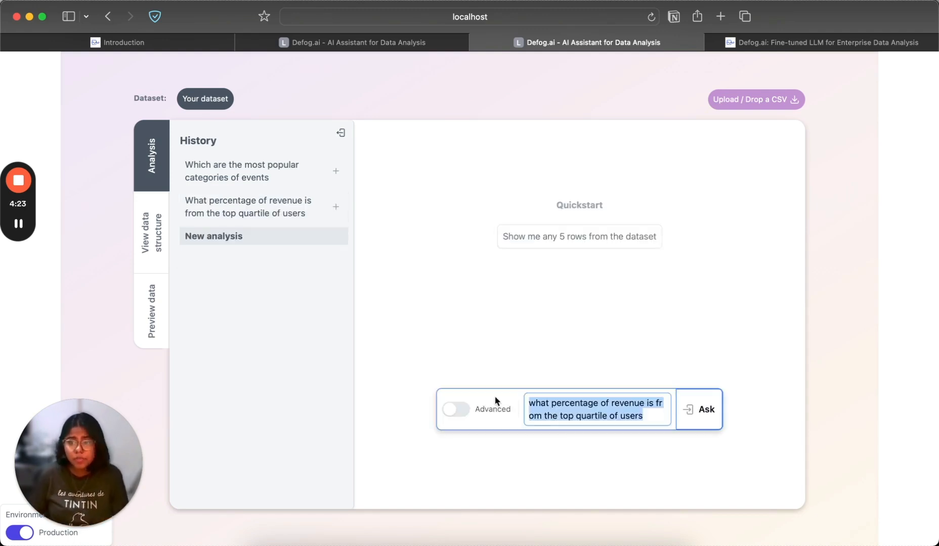
type("who a")
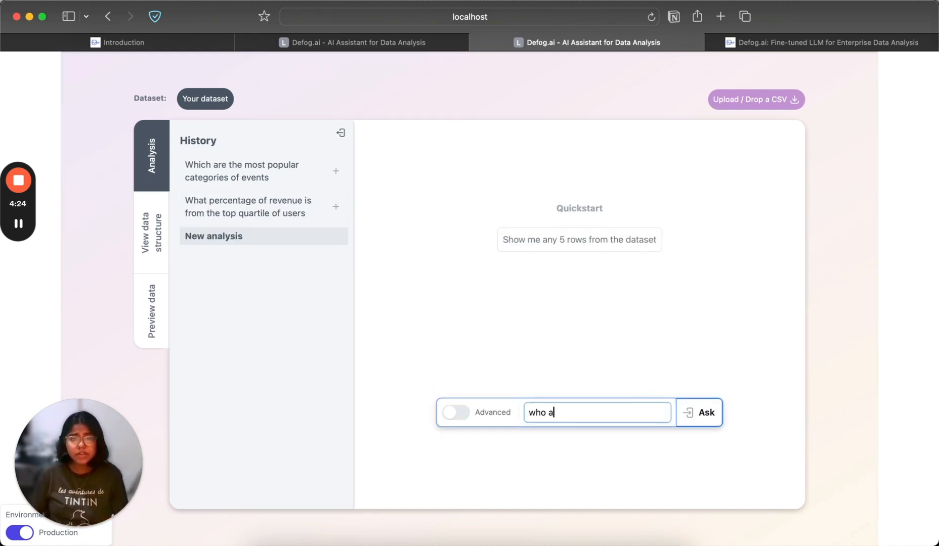
type("re the top users")
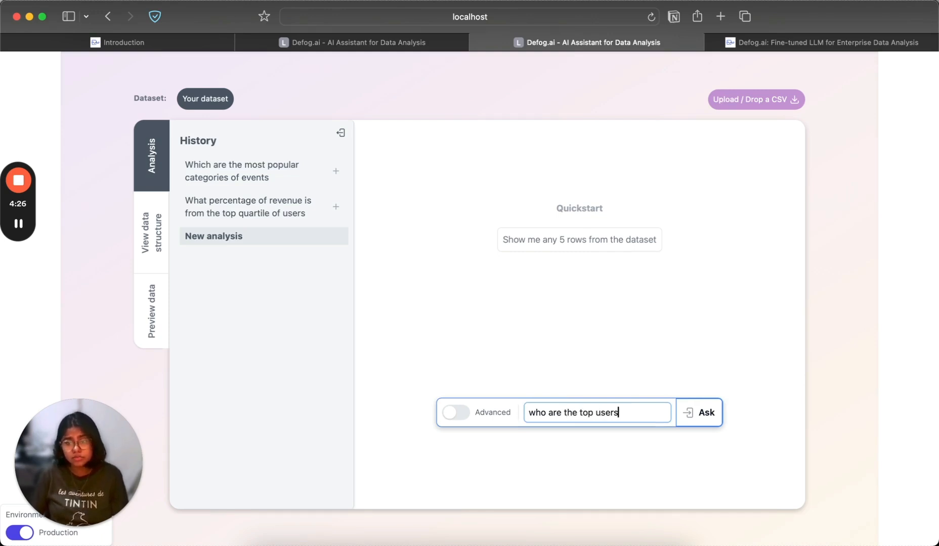
key("Return")
left_click_drag(478, 155, 592, 153)
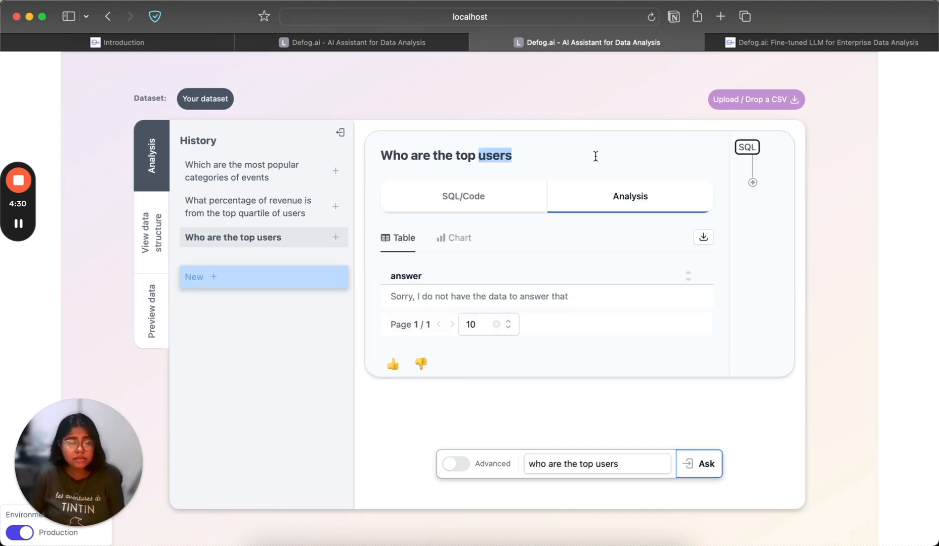
left_click(595, 156)
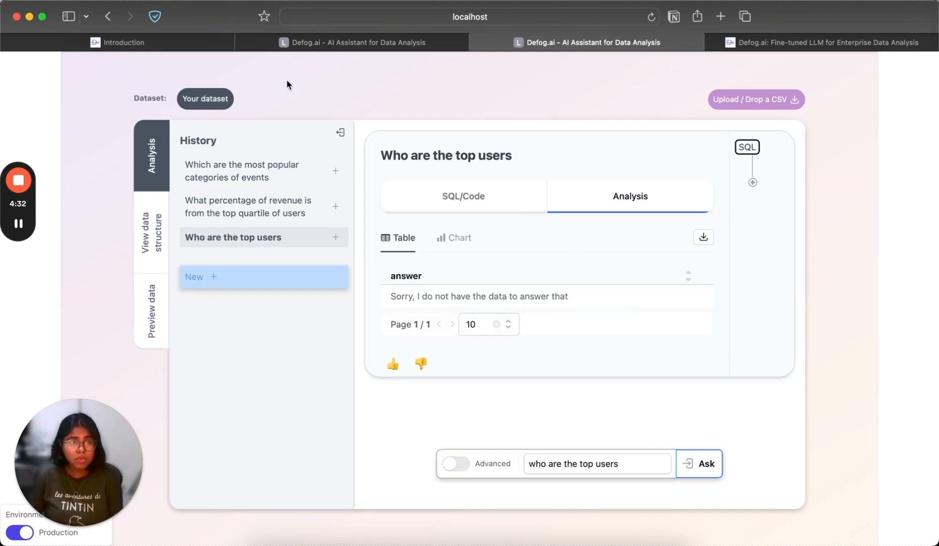
Look over the selected tables and their column metadata in the database management area
left_click(320, 46)
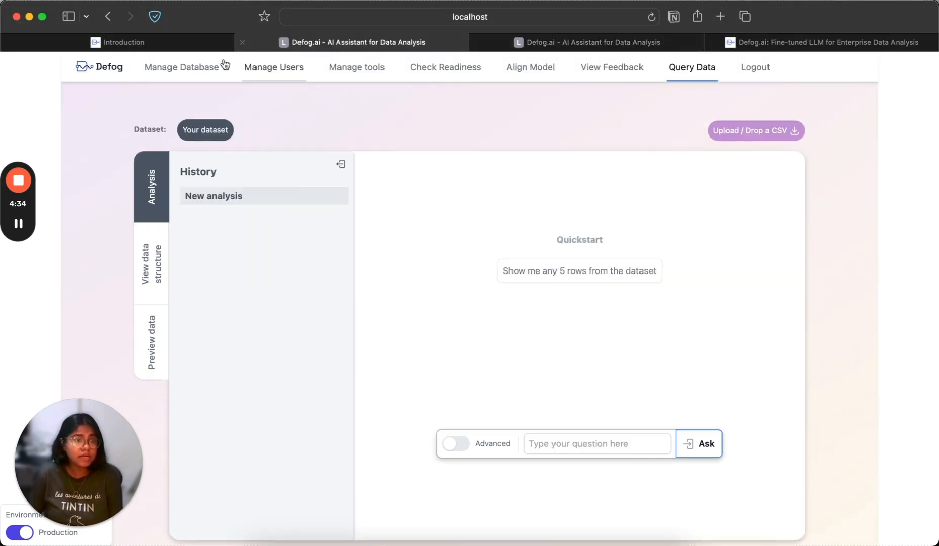
left_click(223, 65)
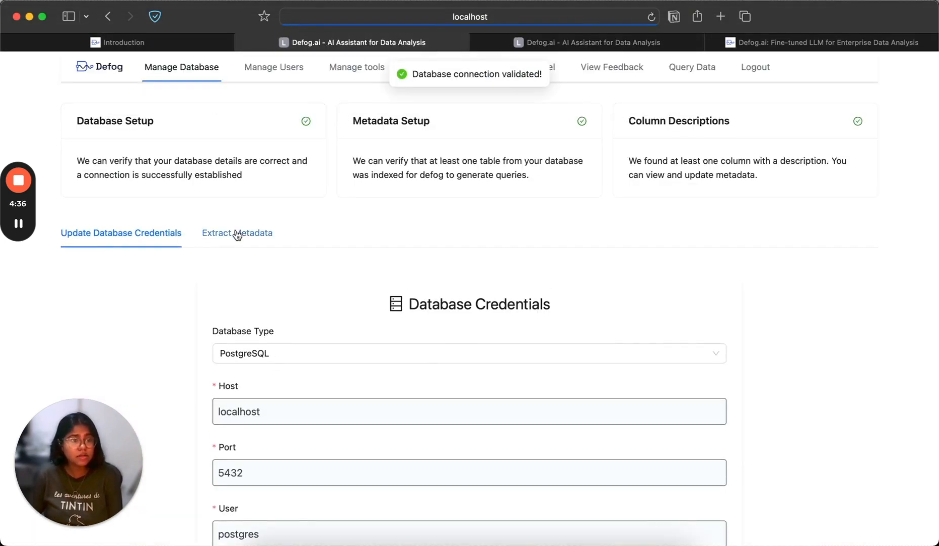
left_click(237, 235)
scroll(585, 225, "down", 5)
scroll(584, 225, "up", 2)
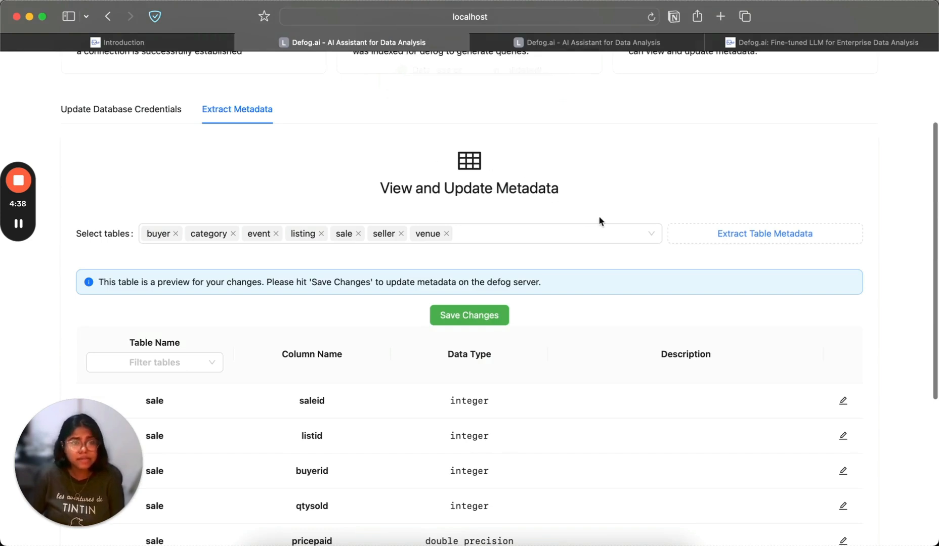
scroll(599, 218, "up", 3)
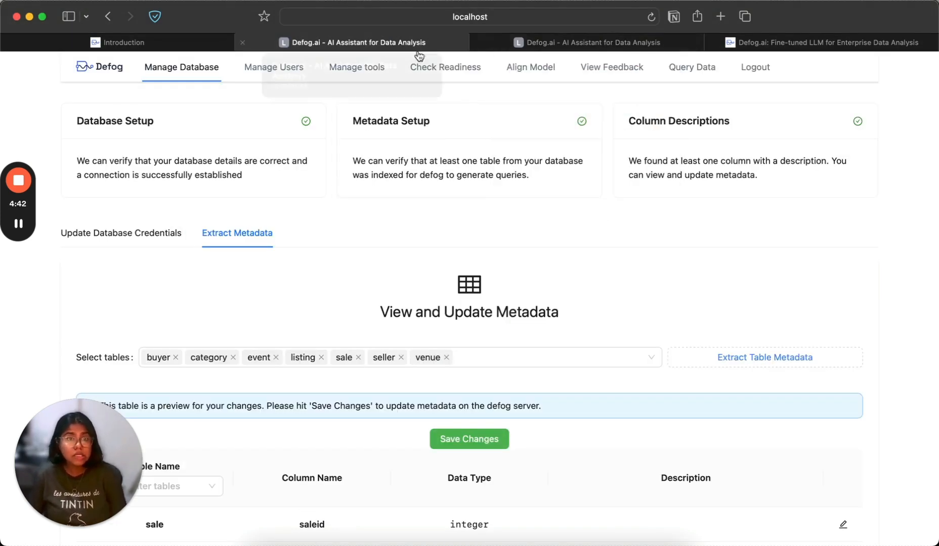
Add the glossary instruction "- buyers may also be referred to as users or visitors" to the model alignment settings and update the glossary
left_click(524, 72)
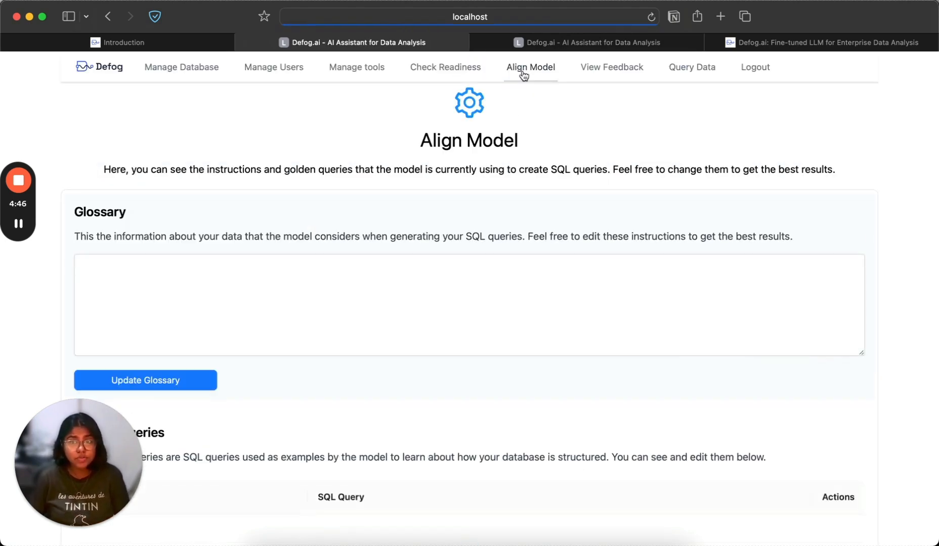
key("super+Tab")
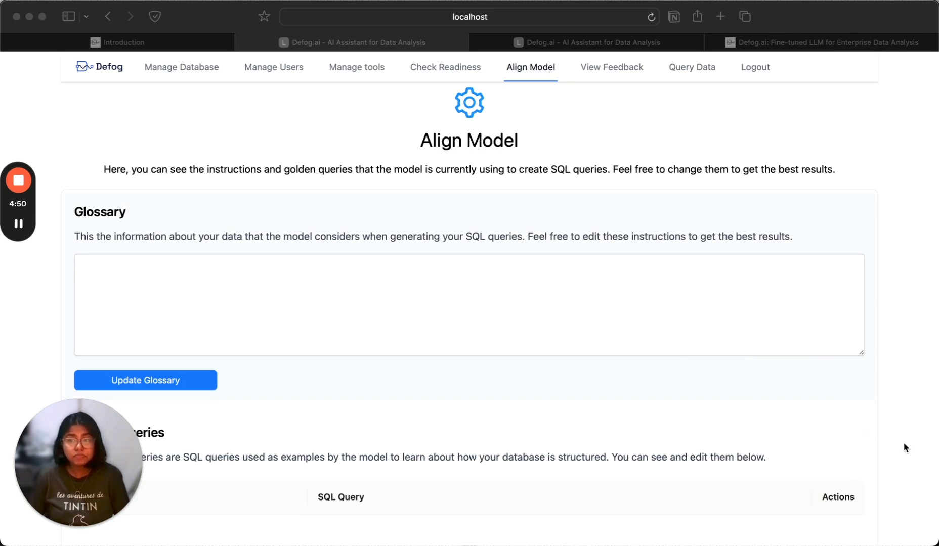
left_click(236, 309)
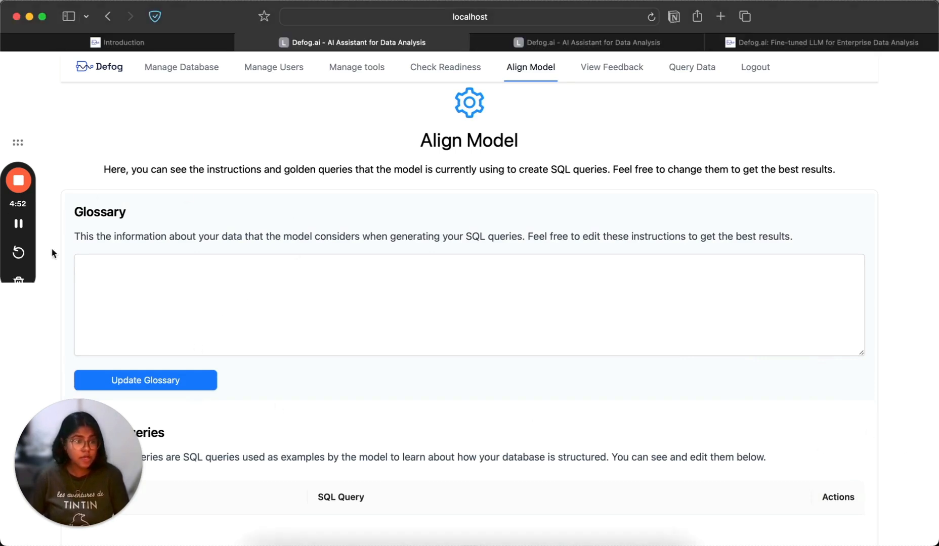
left_click(623, 272)
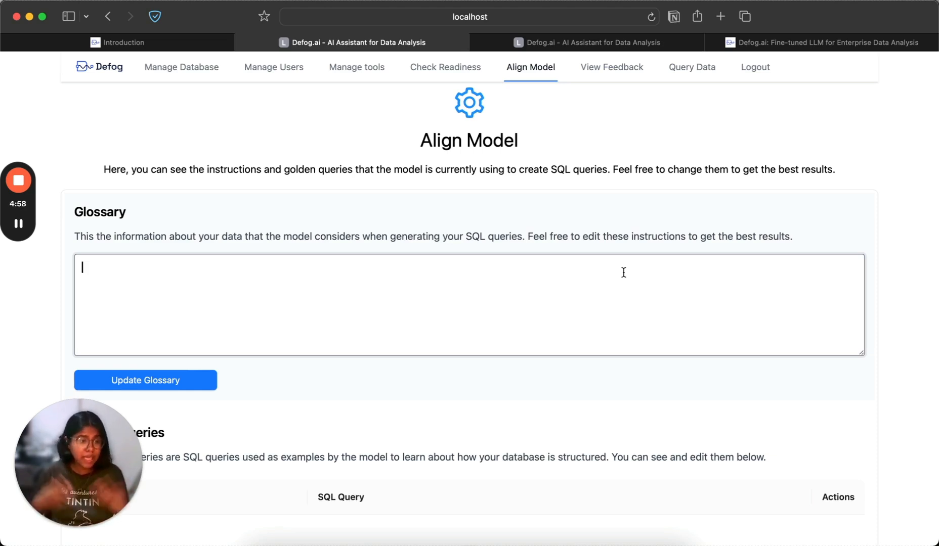
type("buyers may also be referred to as users or visitors")
key("super+Left")
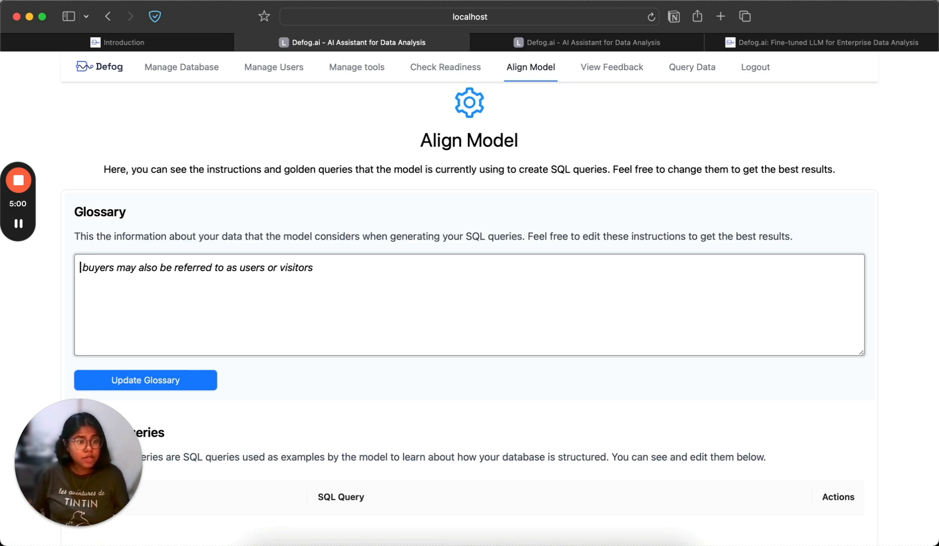
type("-")
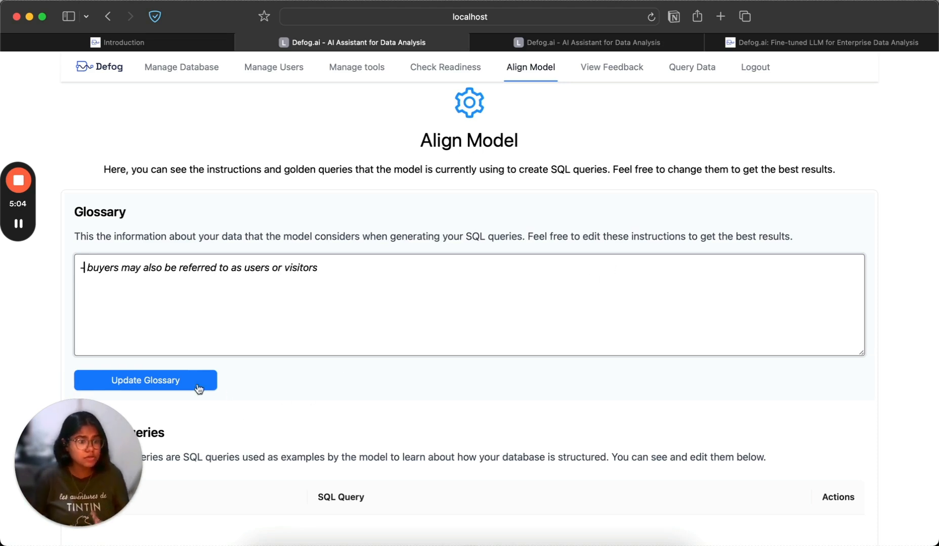
left_click(172, 380)
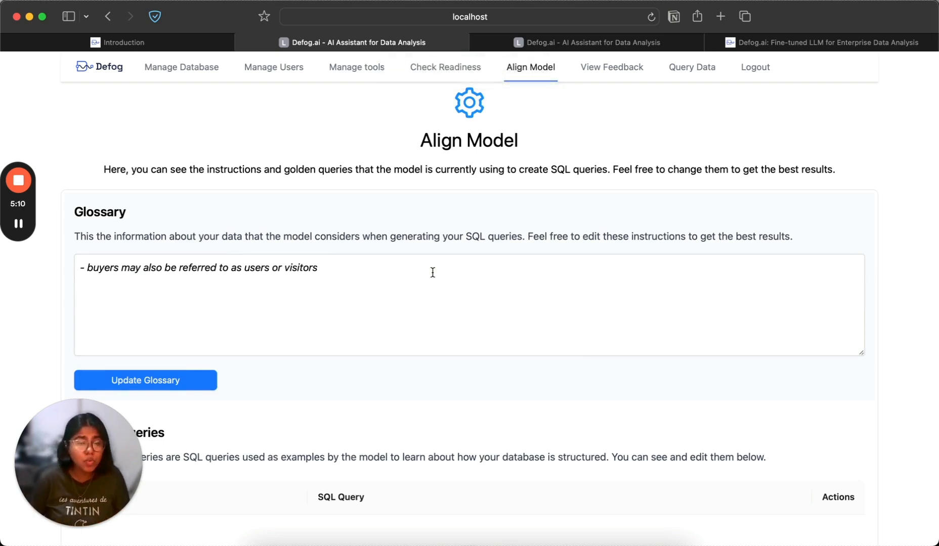
Ask "who are the top users" again in a new analysis and look through the results table
left_click(599, 35)
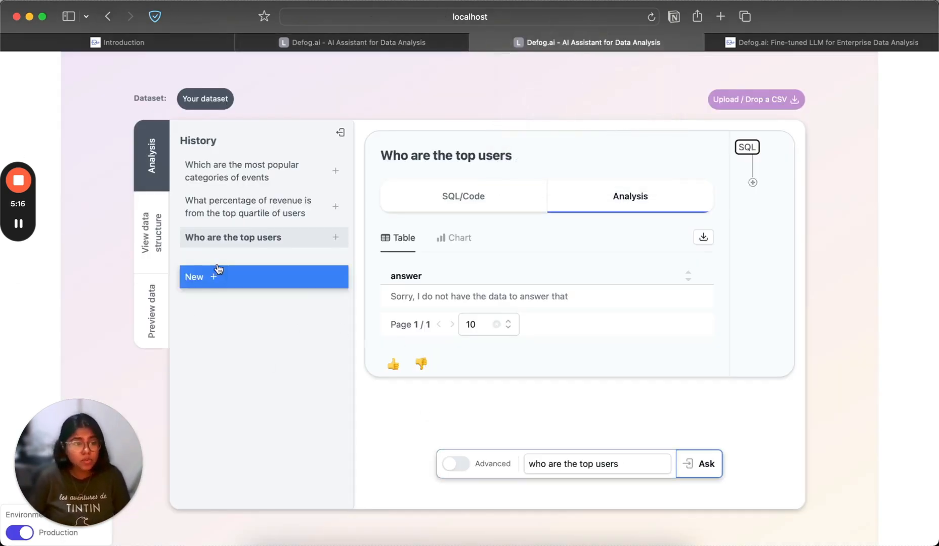
left_click(219, 268)
left_click(709, 411)
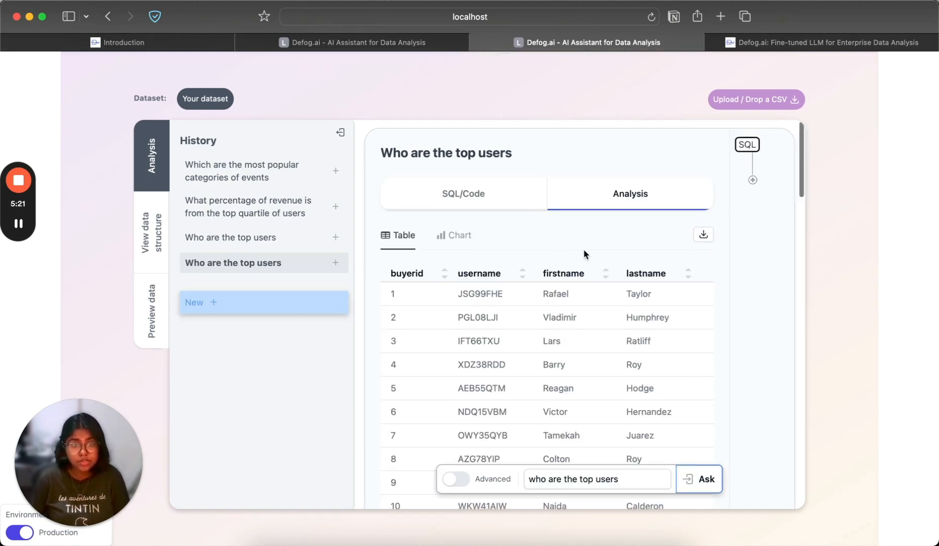
scroll(592, 238, "down", 2)
scroll(582, 191, "down", 3)
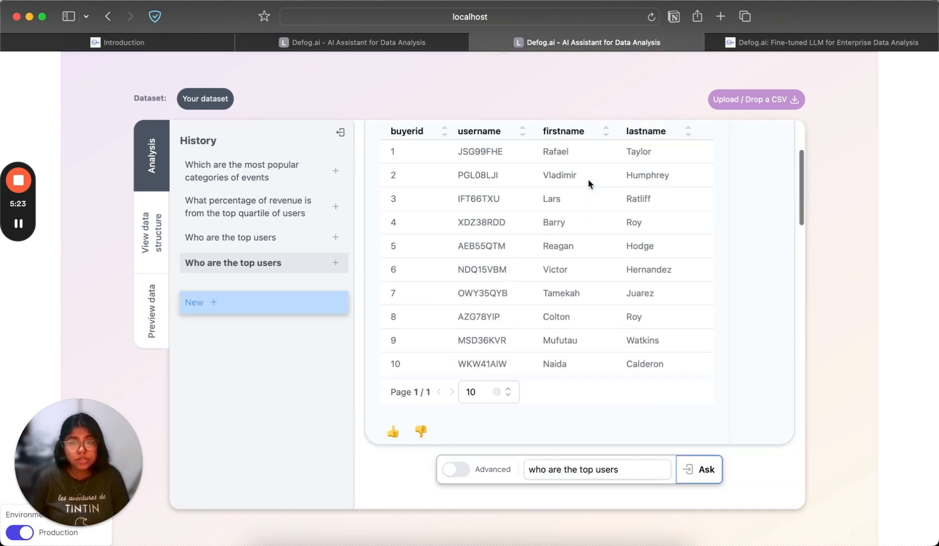
scroll(587, 183, "up", 5)
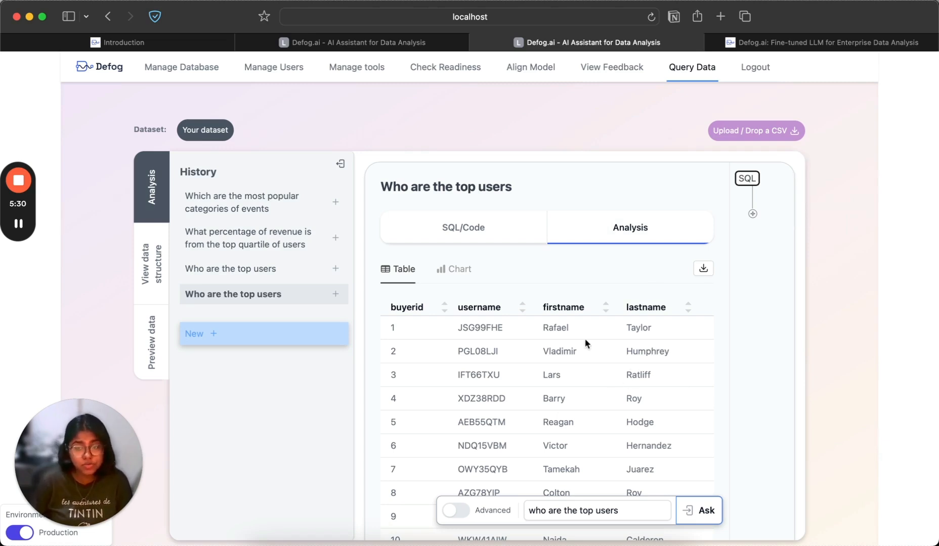
Start another analysis and ask "who are the top sellers"
left_click(248, 334)
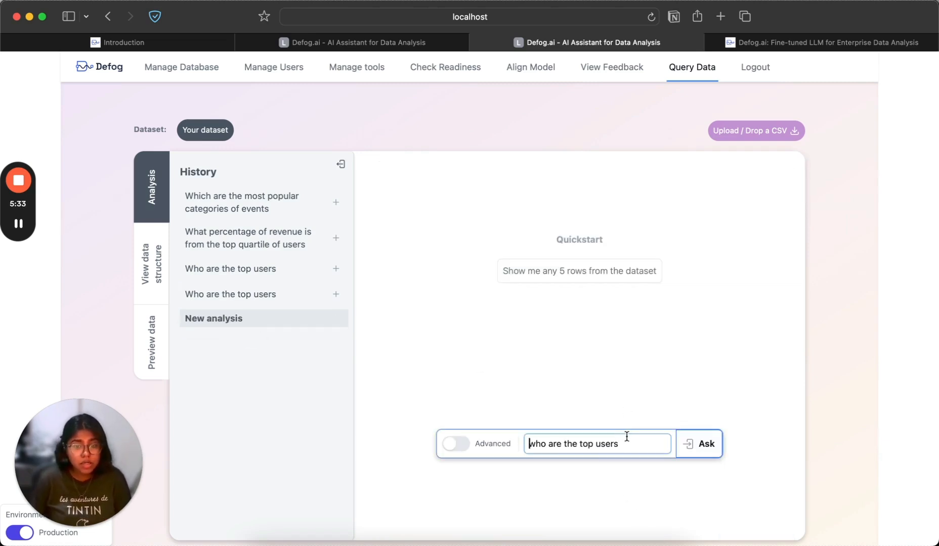
left_click_drag(629, 437, 591, 444)
type("sellers")
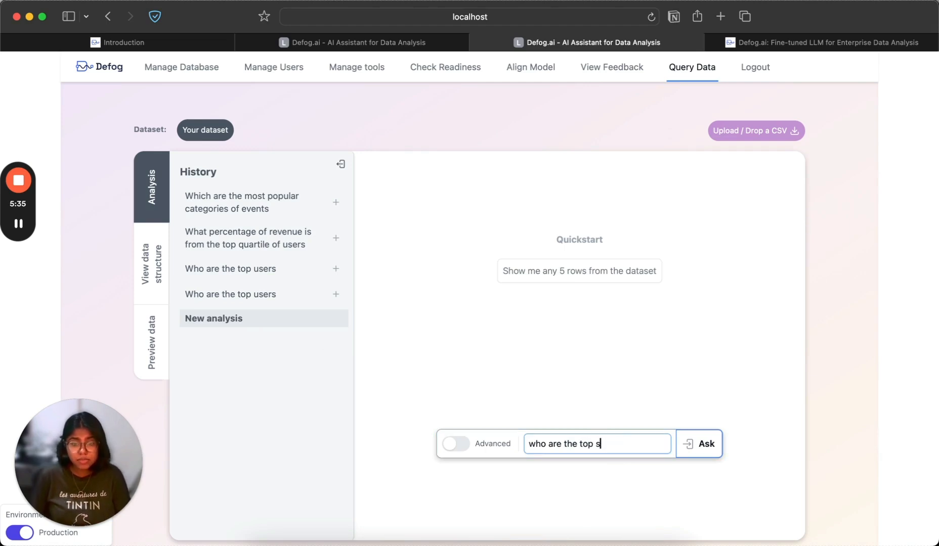
key("Return")
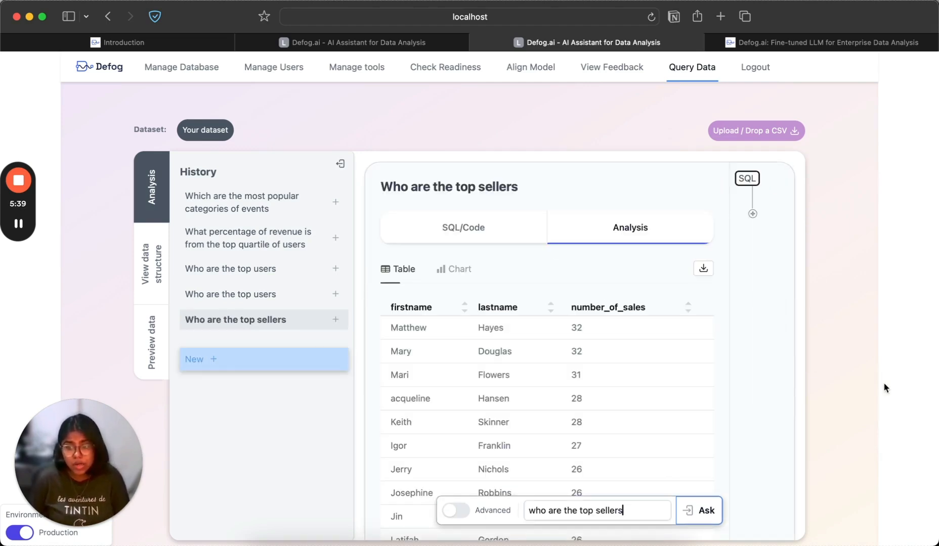
Look through the results table for the top sellers question
scroll(651, 371, "down", 3)
scroll(652, 371, "up", 3)
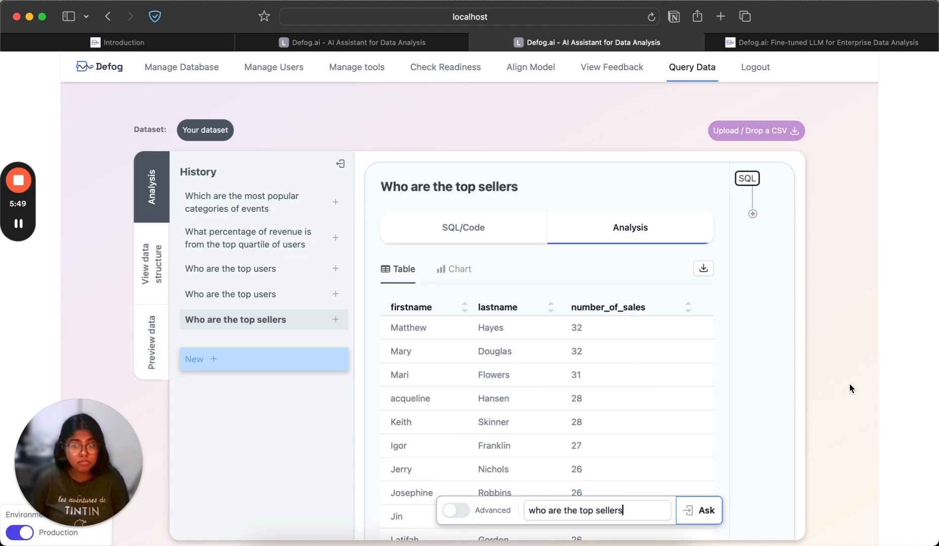
key("super+Tab")
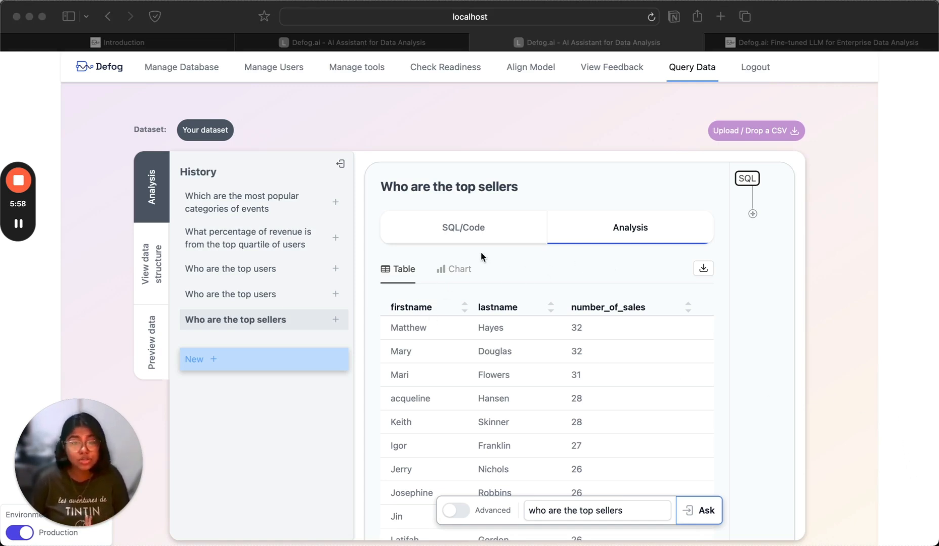
left_click(424, 43)
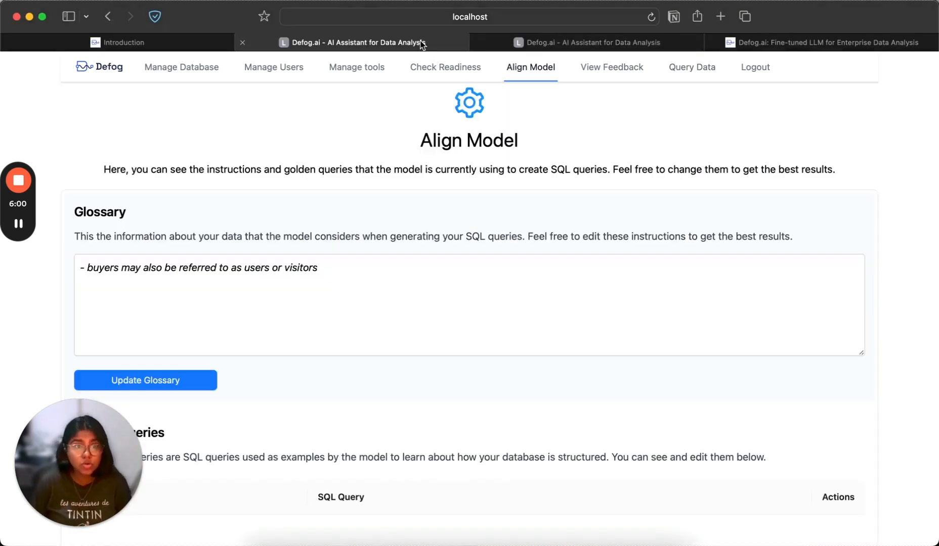
left_click(389, 265)
key("Return")
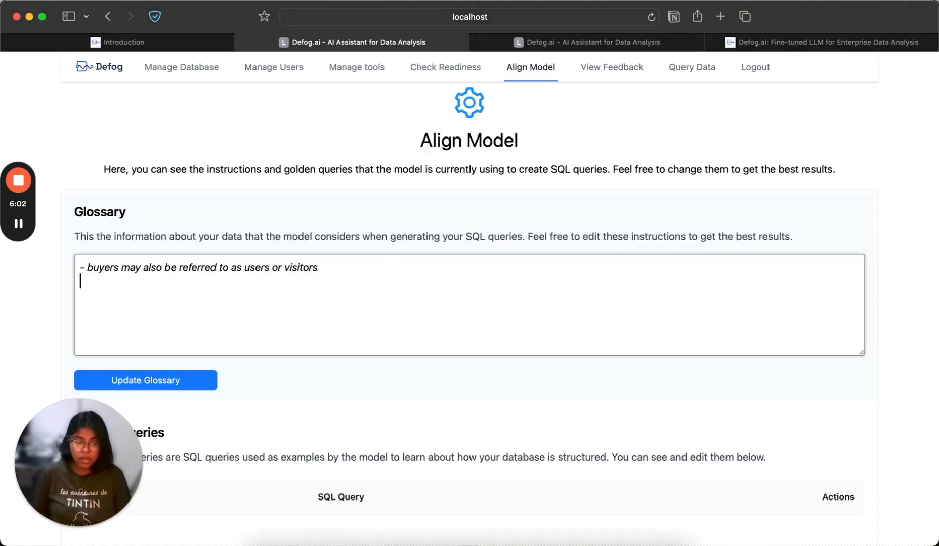
type("-")
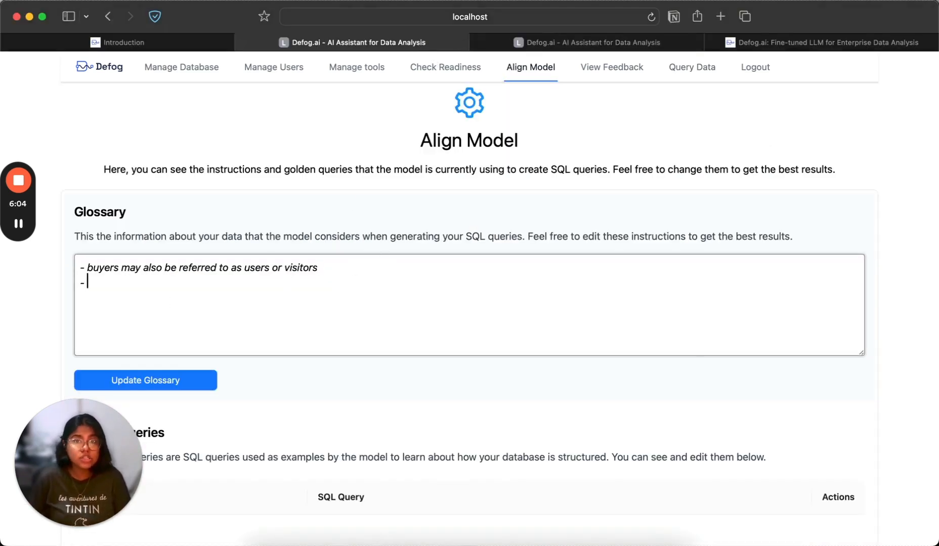
Submit negative feedback on top sellers: "when asked about 'top' events, buyers, sellers etc, answer the question based on the total revenue, and not the number of tickets"
left_click(633, 44)
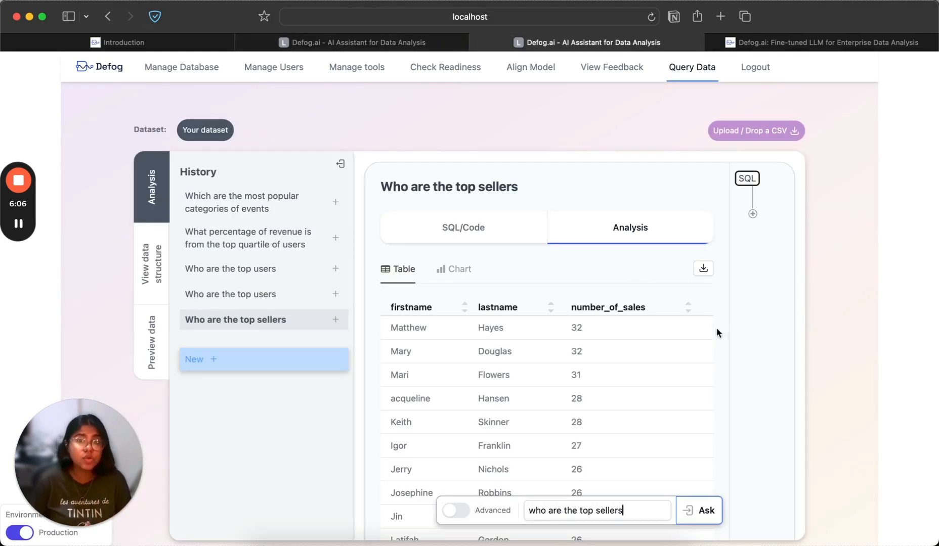
scroll(595, 257, "down", 6)
scroll(597, 261, "up", 2)
scroll(545, 299, "up", 4)
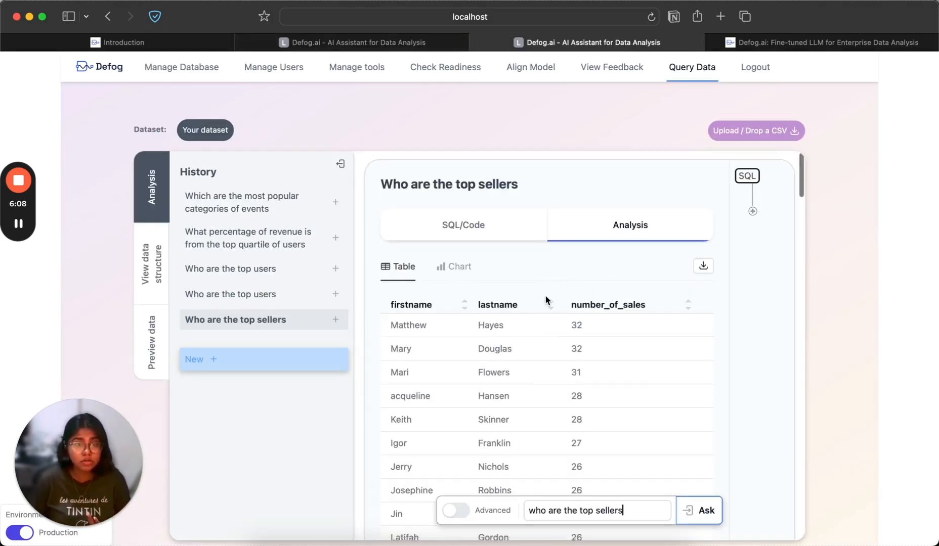
scroll(546, 300, "down", 3)
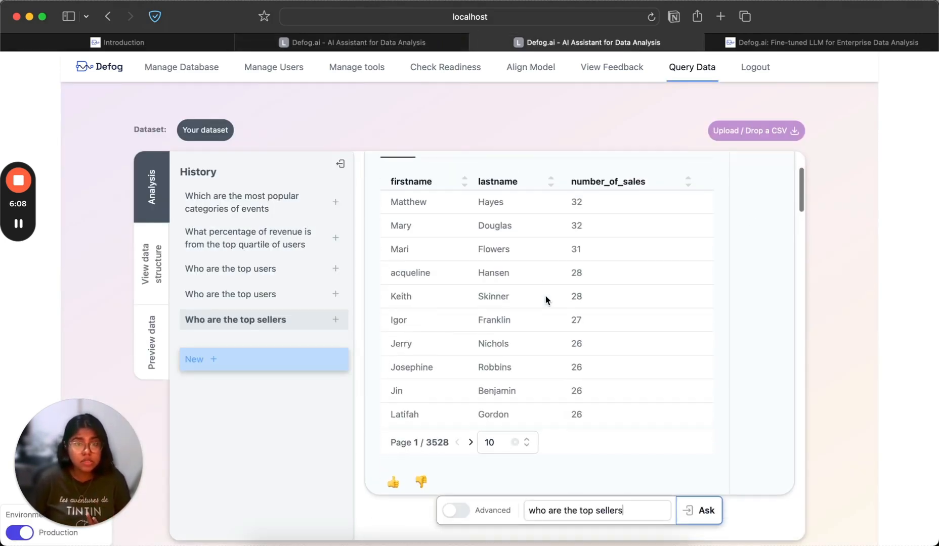
left_click(421, 481)
left_click(513, 164)
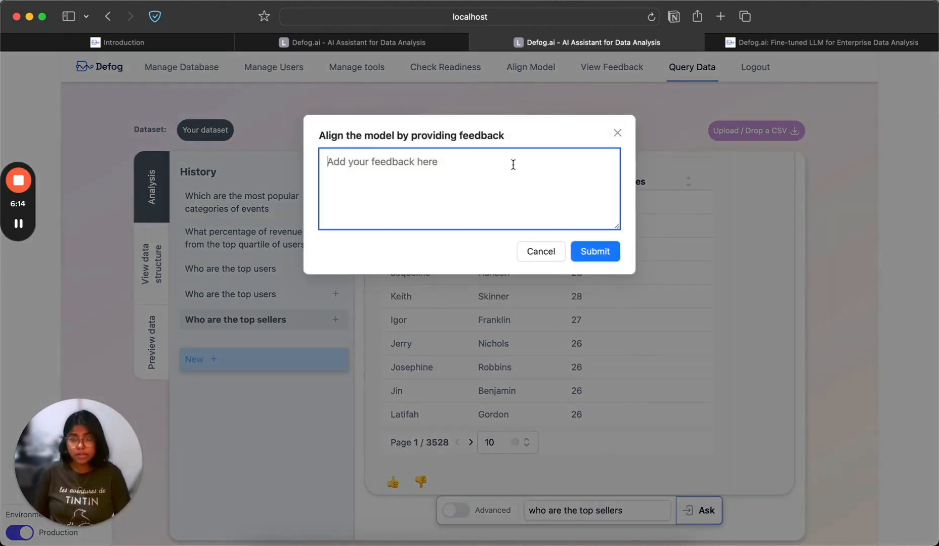
type("when asked about 'top' events, buyers, sellers etc, answer the question based on the total revenue, and not the number of tickets")
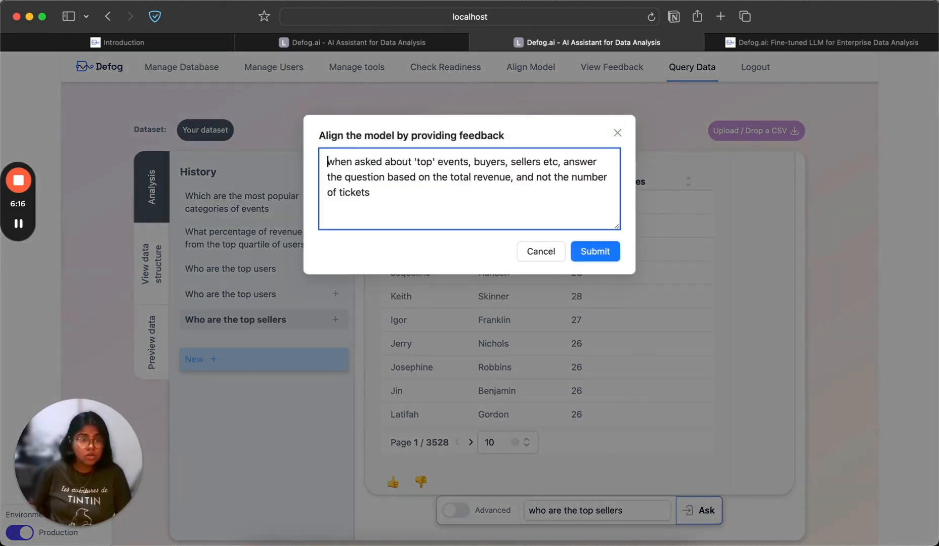
left_click(512, 177)
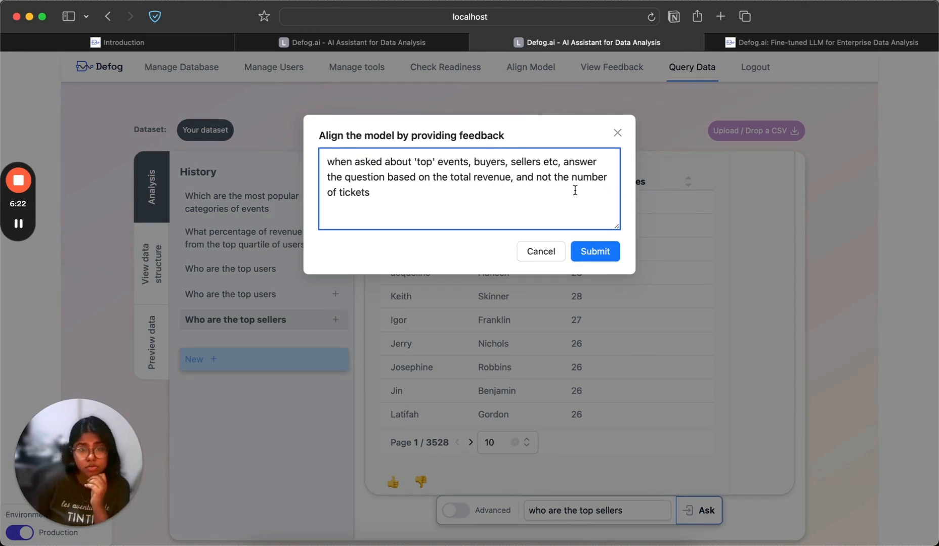
left_click(594, 251)
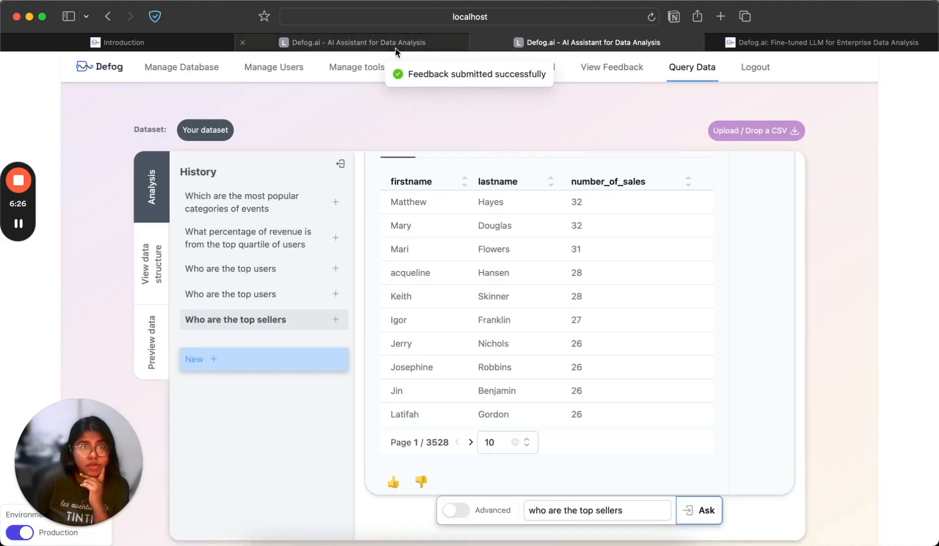
Open the feedback history and review the newest entry for "who are the top sellers"
left_click(405, 42)
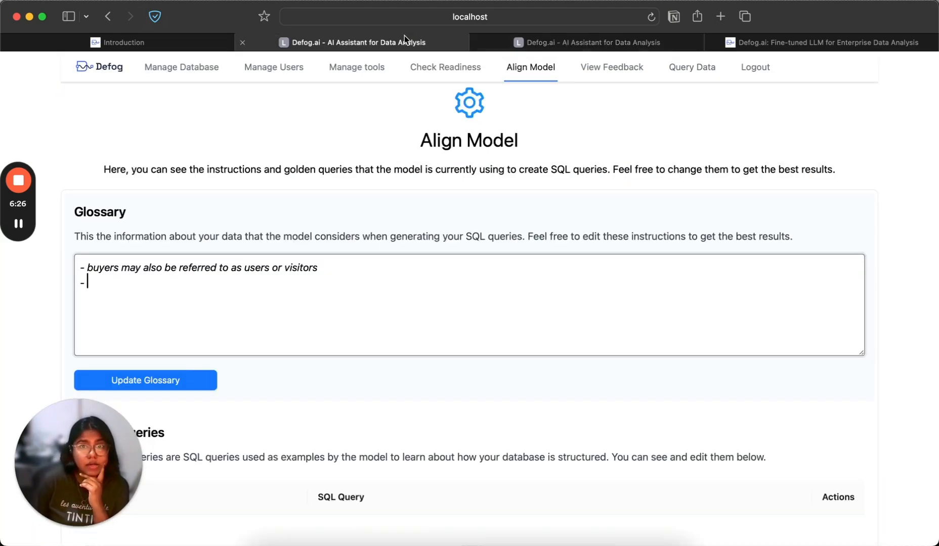
left_click(631, 78)
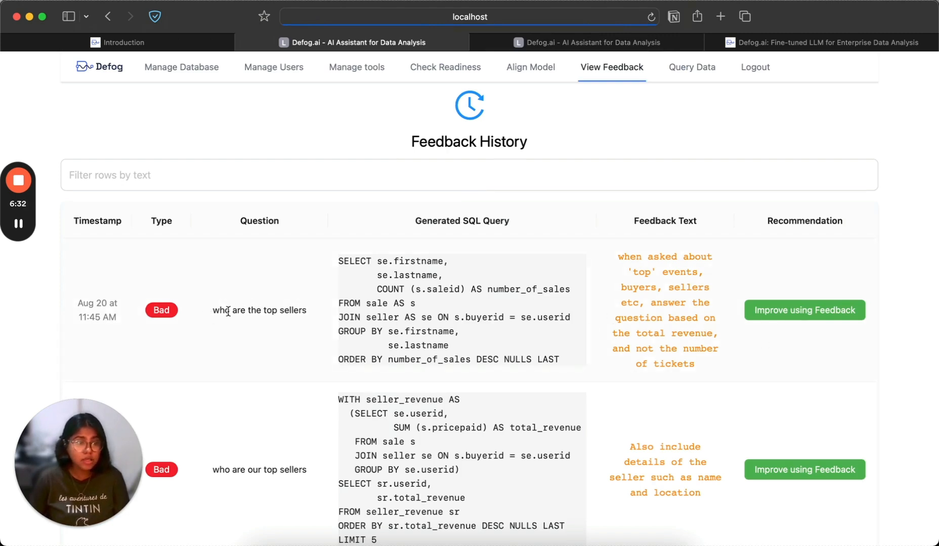
left_click_drag(212, 311, 319, 316)
left_click(319, 316)
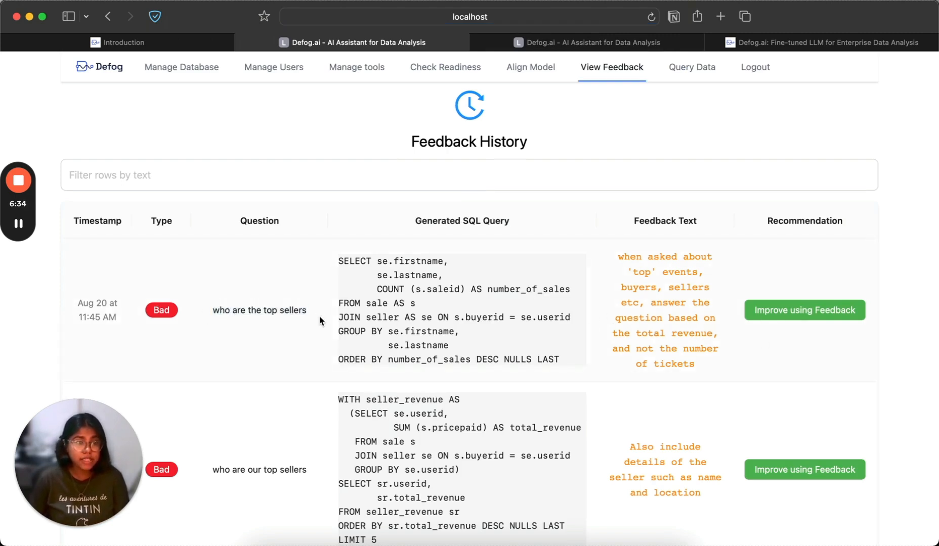
left_click_drag(250, 311, 354, 313)
left_click(645, 277)
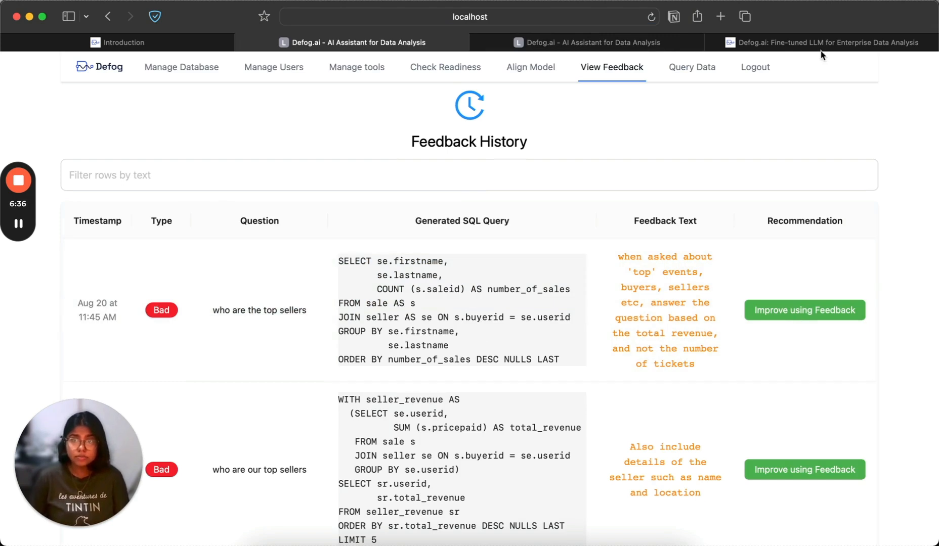
key("super+Tab")
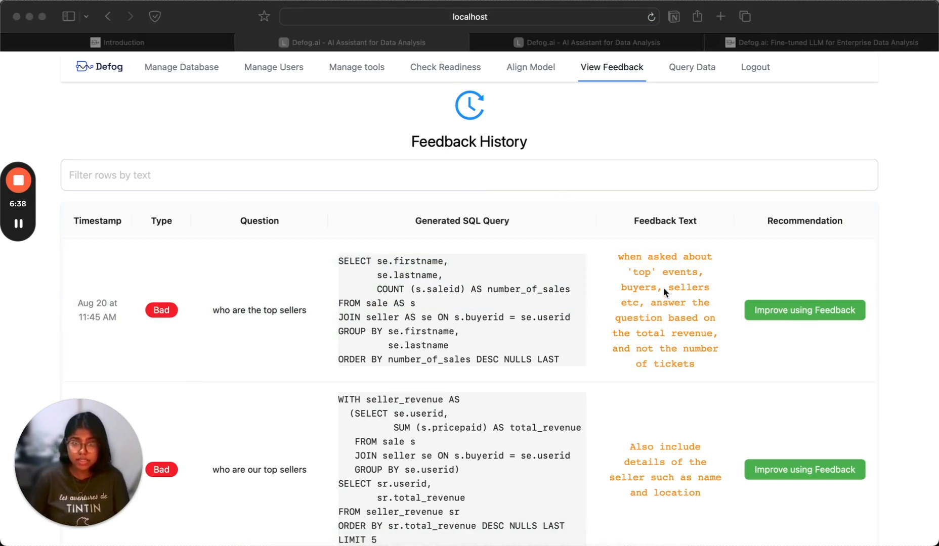
Generate improvement recommendations from the newest top sellers feedback, read the suggested instructions and close them without applying
left_click(784, 314)
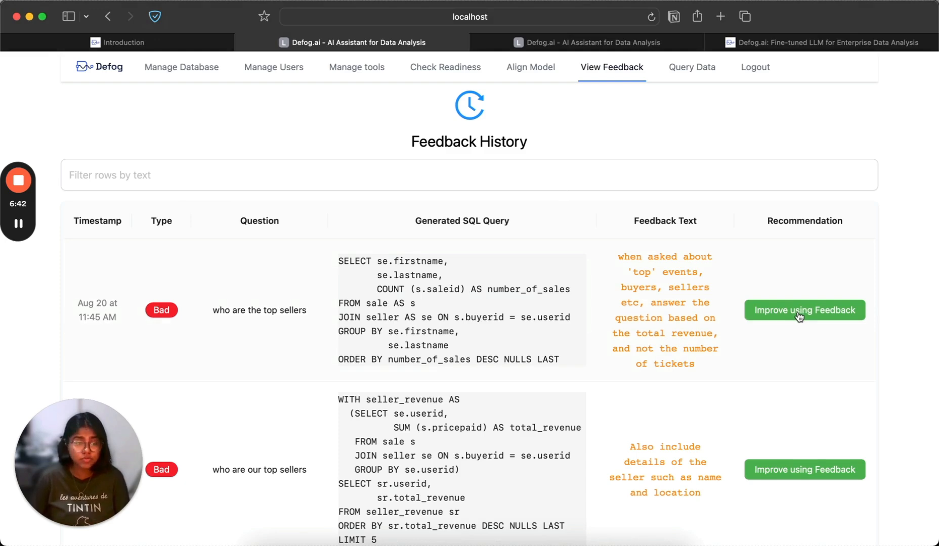
left_click(799, 317)
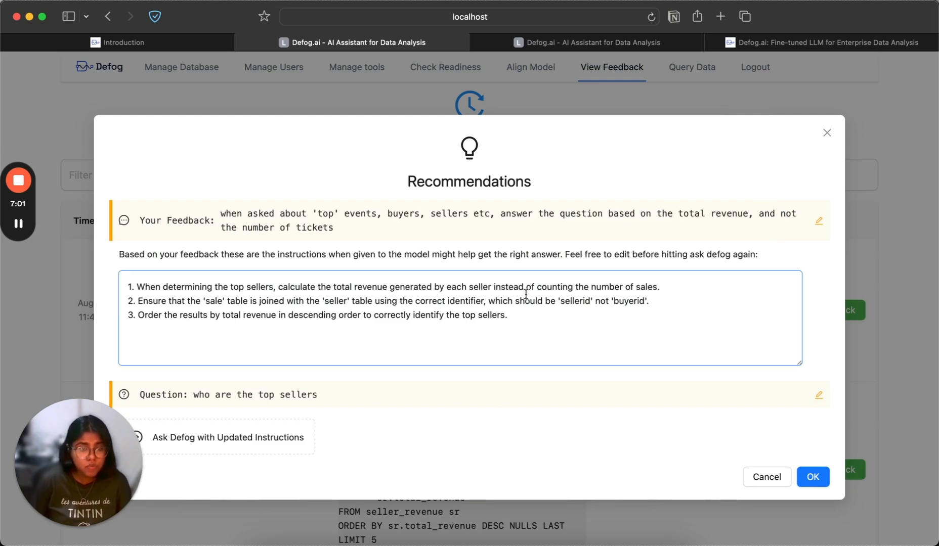
left_click(826, 133)
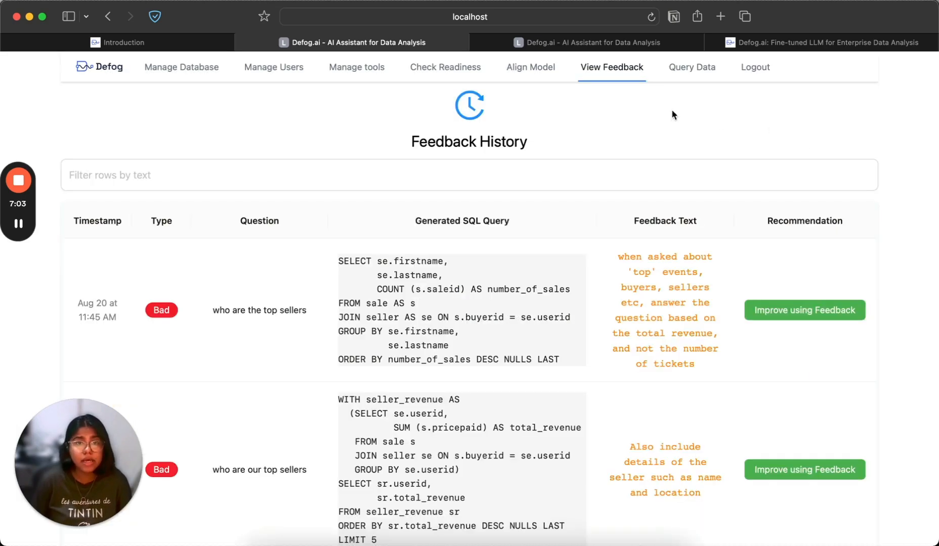
Add as a new glossary line: "- when asked about 'top' events, buyers, sellers etc, answer the question based on the total revenue, and not the number of tickets"
left_click(529, 69)
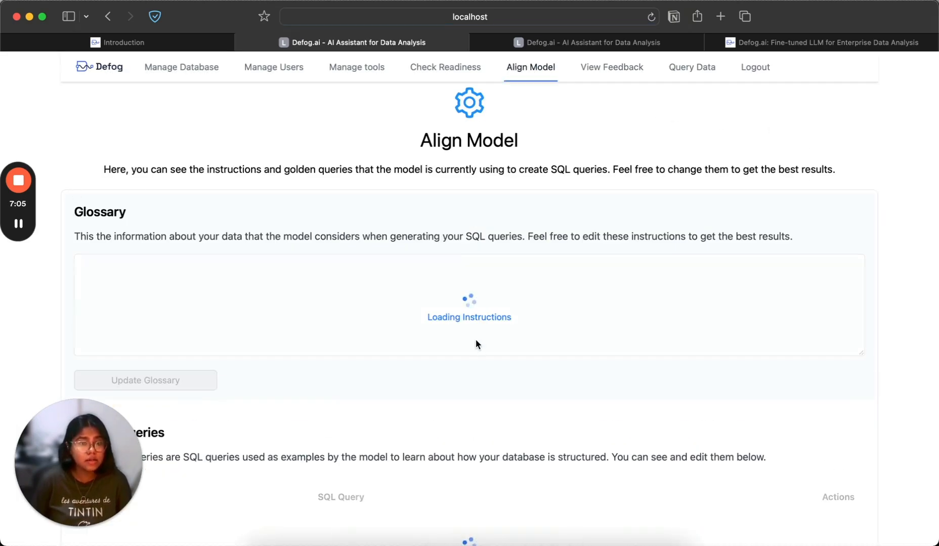
left_click(398, 277)
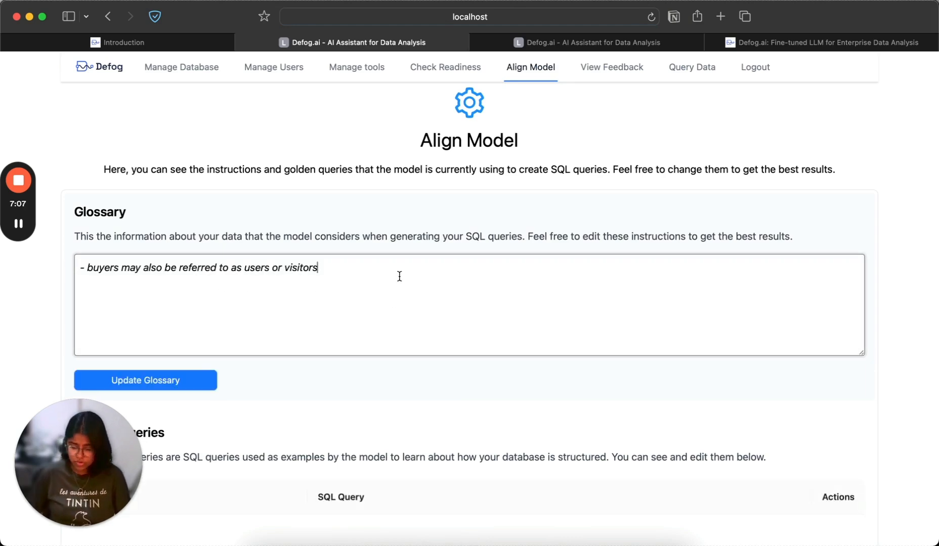
key("Return")
type("-")
type("when asked about 'top' events, buyers, sellers etc, answer the question based on the total revenue, and not the number of tickets")
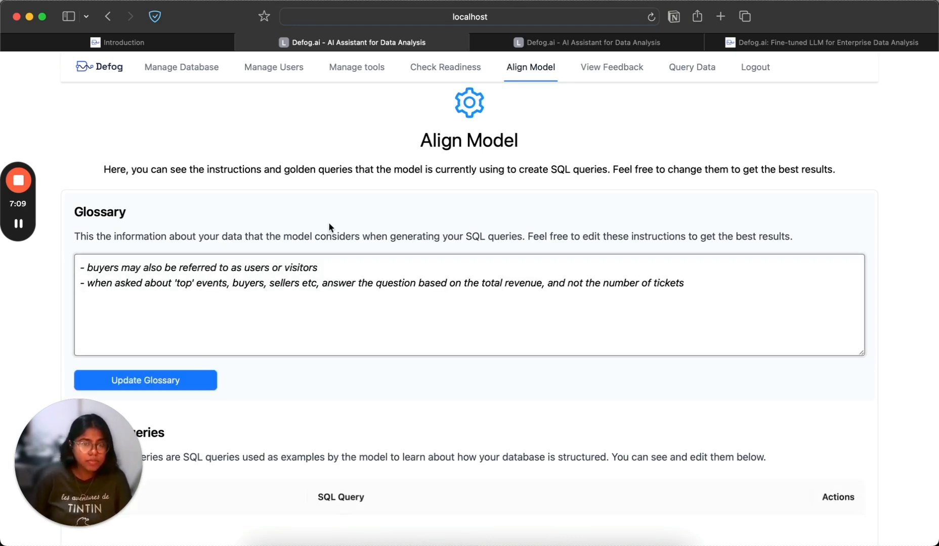
Read over the new glossary line about answering 'top' questions by total revenue and update the glossary
left_click(303, 268)
left_click_drag(115, 286, 520, 286)
left_click(520, 284)
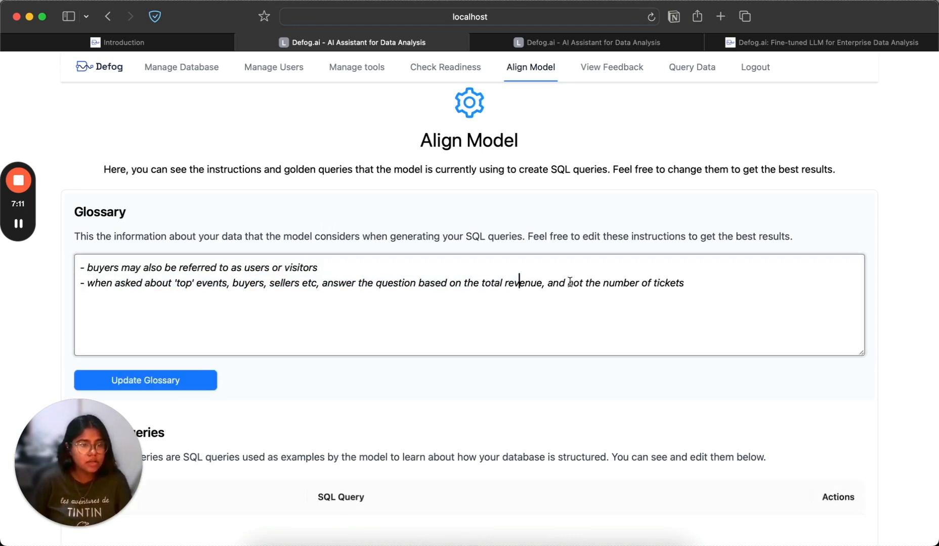
left_click_drag(670, 283, 177, 290)
left_click(187, 291)
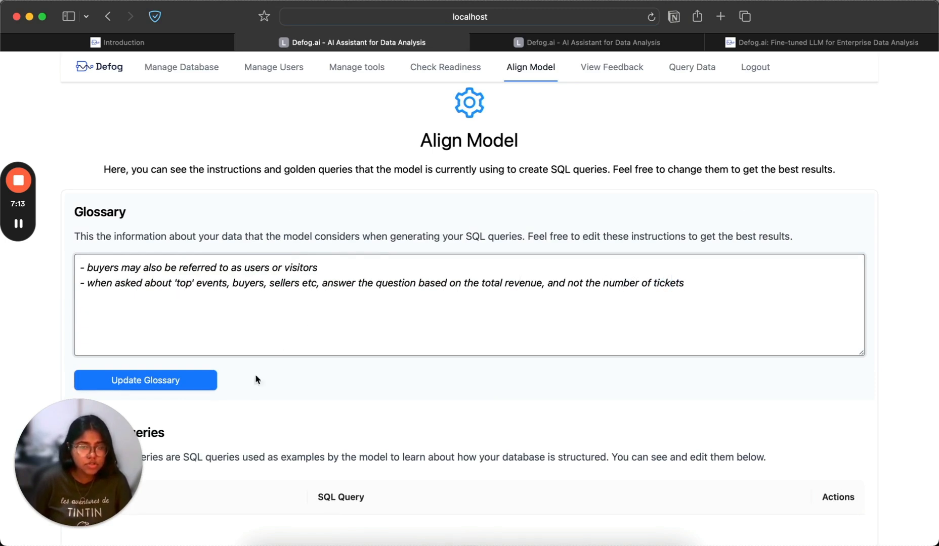
left_click(200, 384)
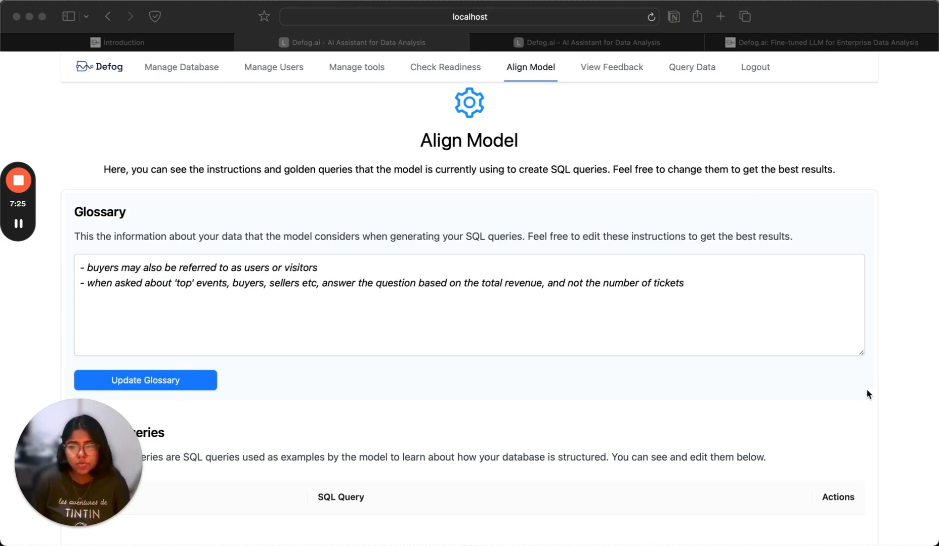
left_click(179, 390)
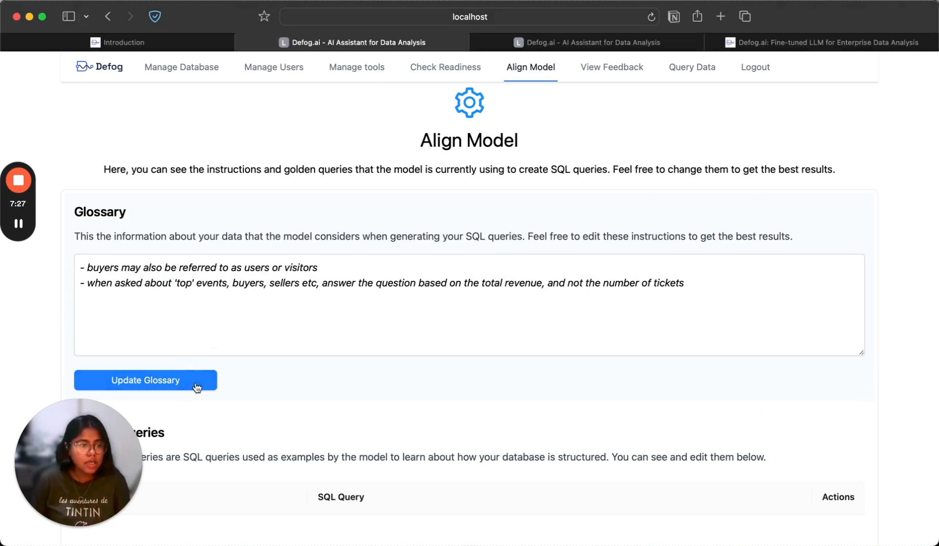
left_click(205, 382)
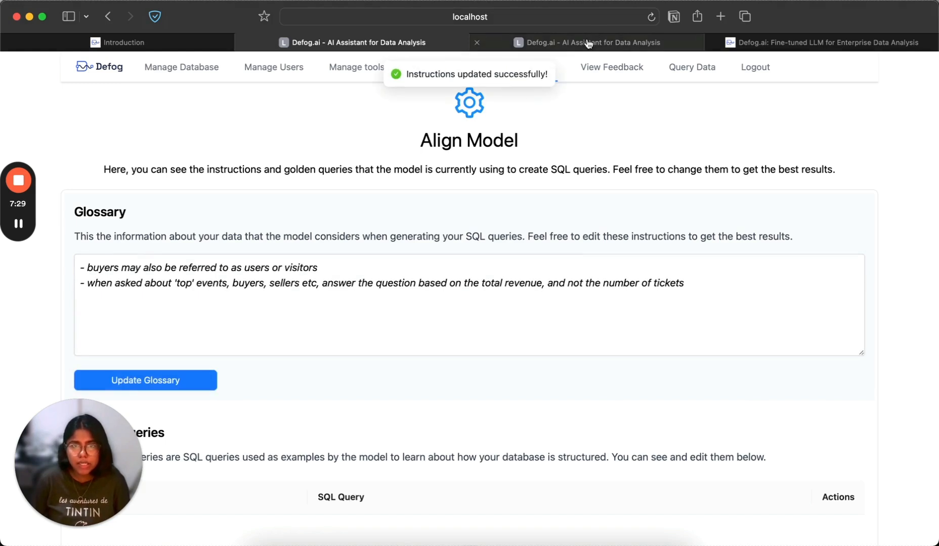
Rate the "Which are the most popular categories of events" analysis as good and add it to the golden queries from the feedback history
mouse_move(588, 44)
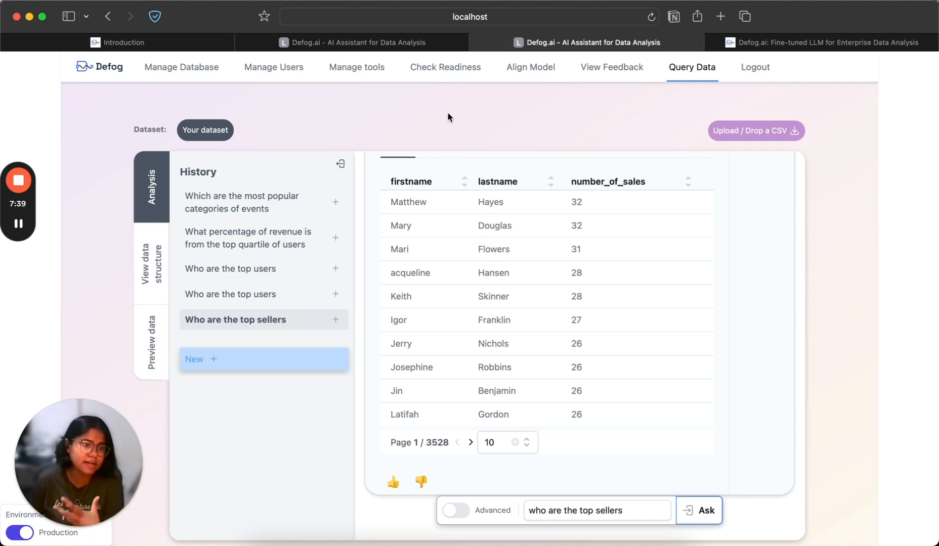
left_click(248, 206)
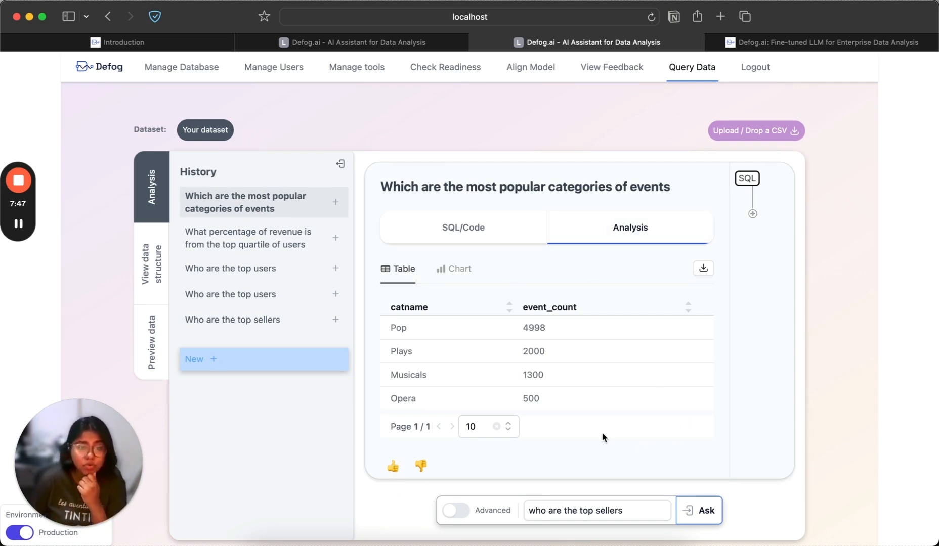
left_click(416, 43)
left_click(625, 69)
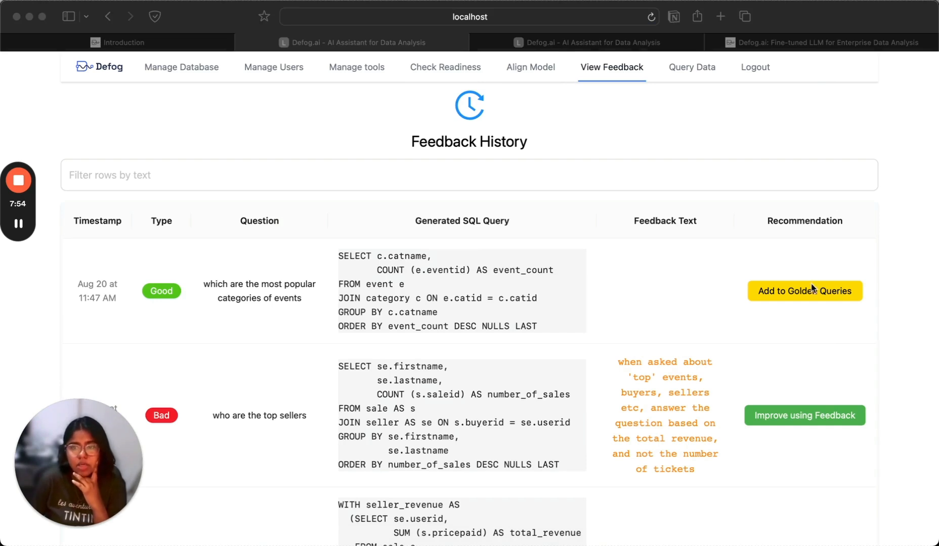
left_click(812, 313)
left_click(817, 291)
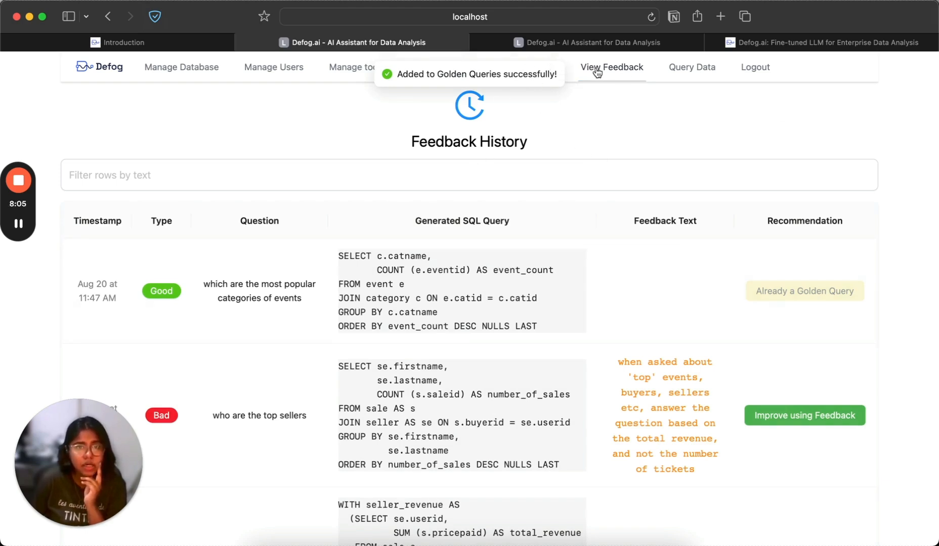
Open the model alignment settings and review the glossary instructions and the golden queries table
left_click(530, 67)
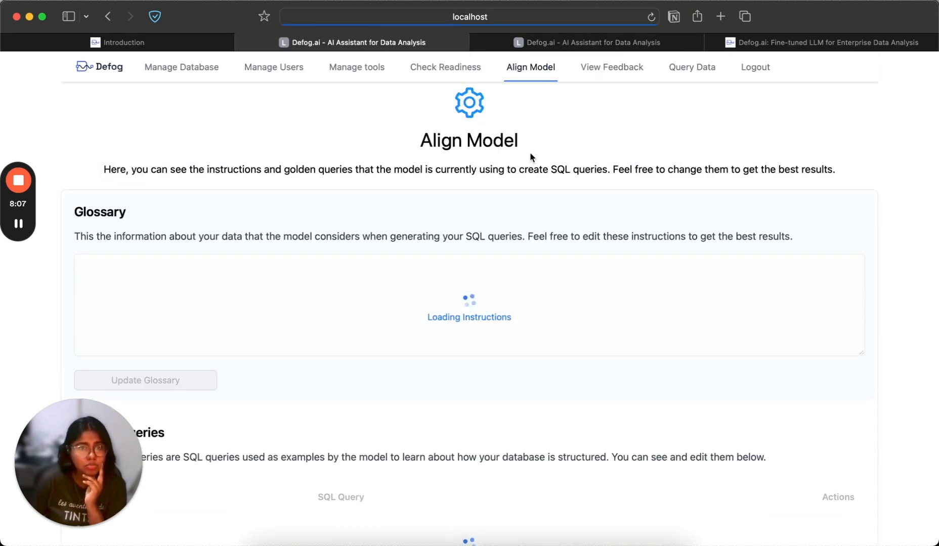
scroll(585, 216, "down", 3)
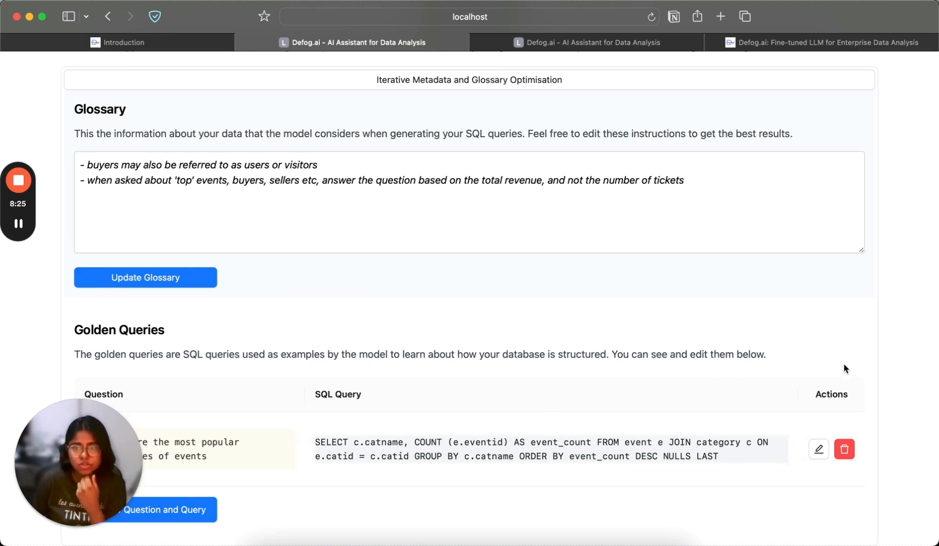
left_click_drag(851, 367, 805, 286)
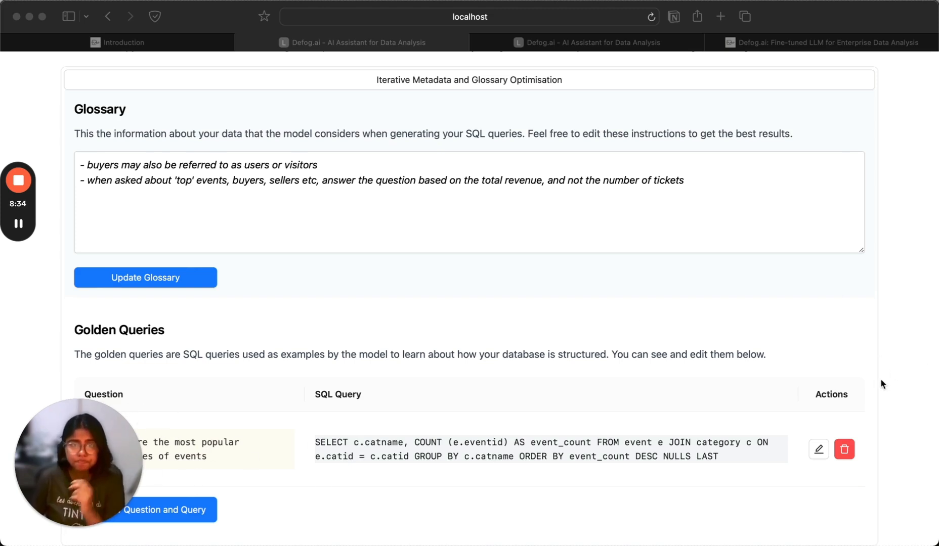
left_click(605, 357)
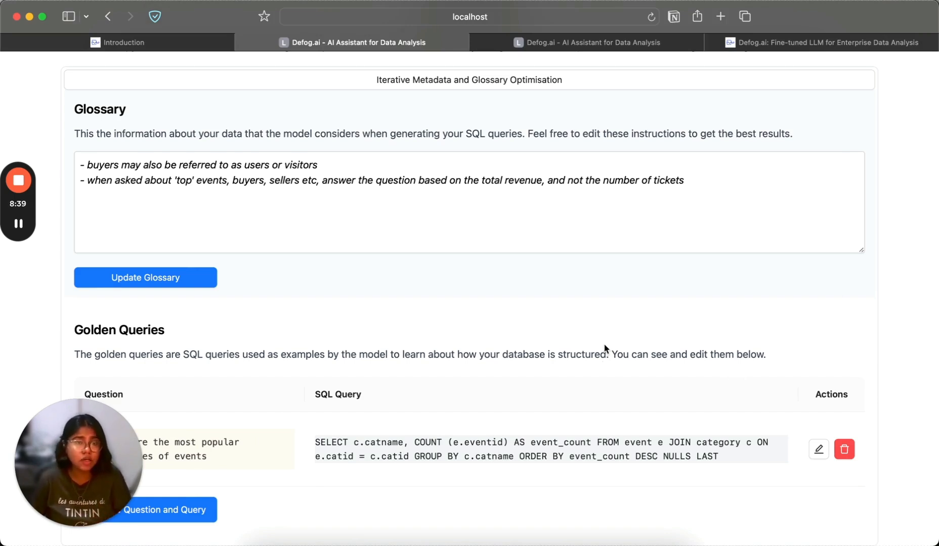
scroll(605, 349, "up", 3)
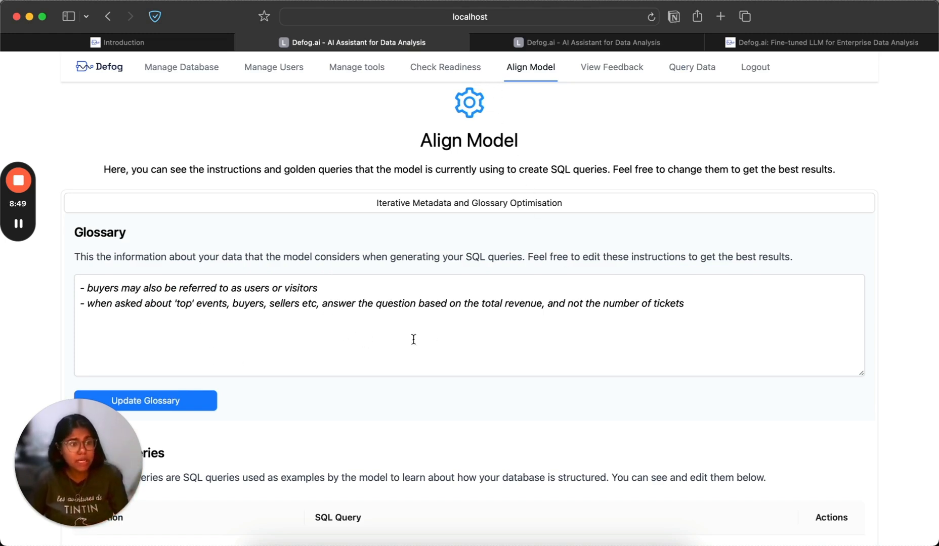
scroll(413, 340, "down", 3)
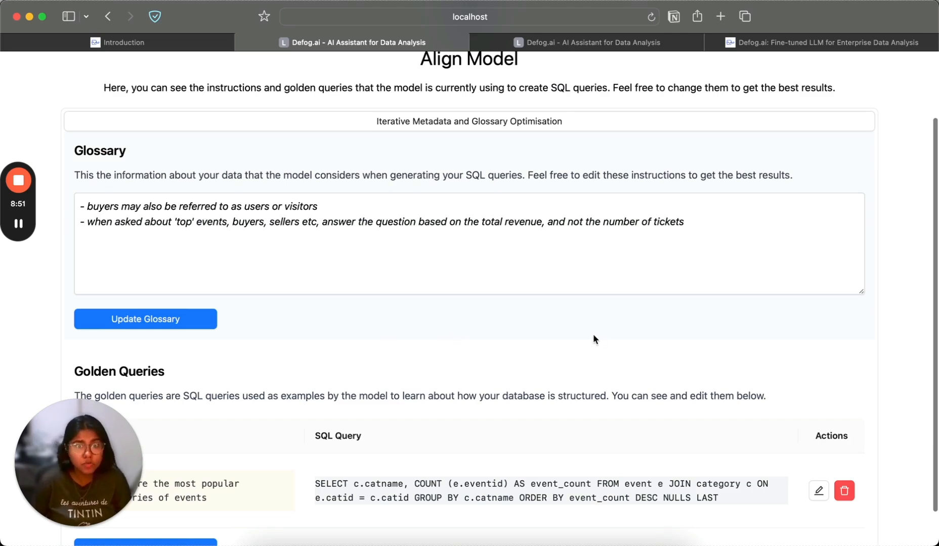
scroll(592, 336, "up", 3)
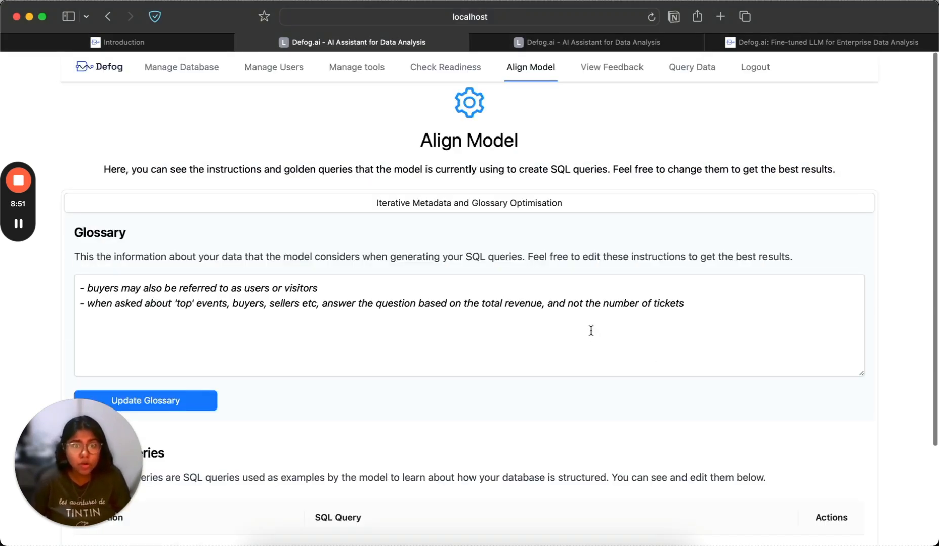
Open the system readiness check, run the golden queries validity check and review its chart and list of invalid queries
left_click(624, 68)
left_click(469, 71)
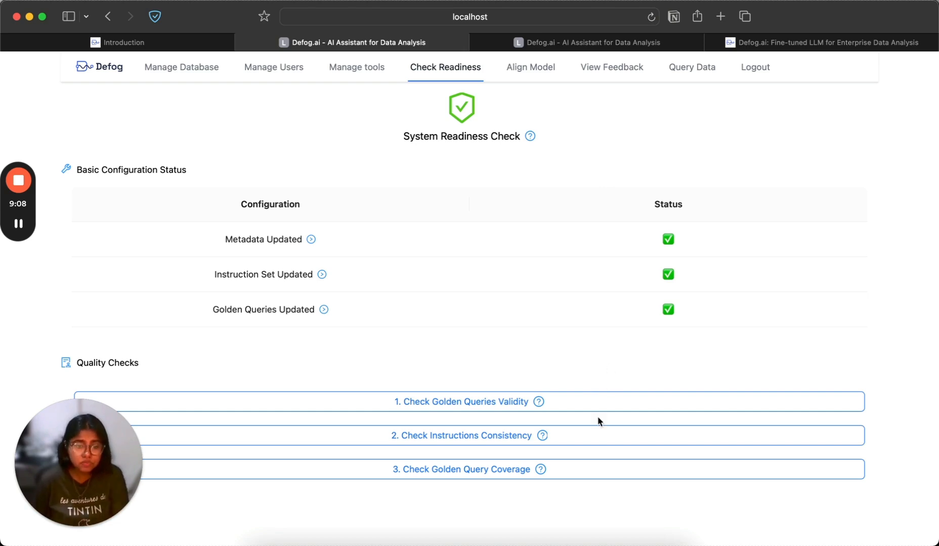
mouse_move(539, 402)
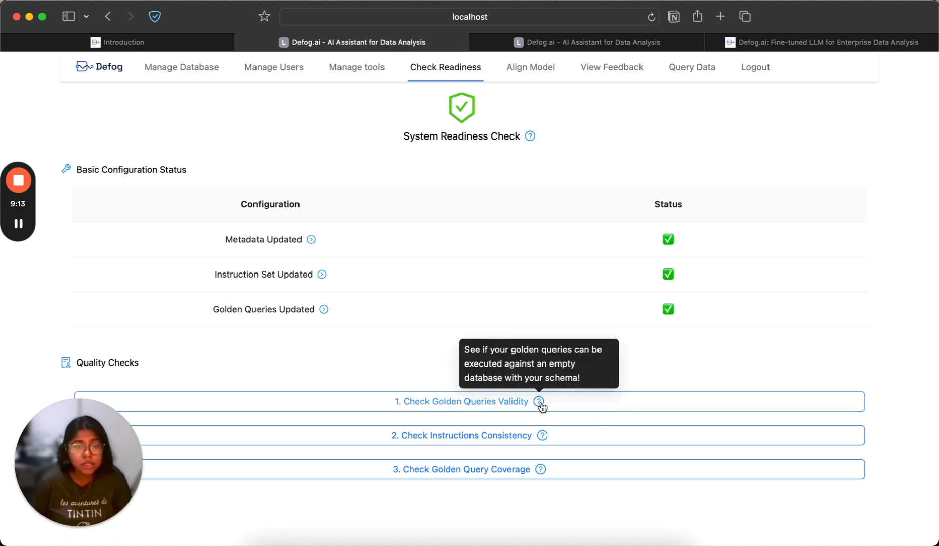
left_click(540, 404)
scroll(474, 321, "down", 5)
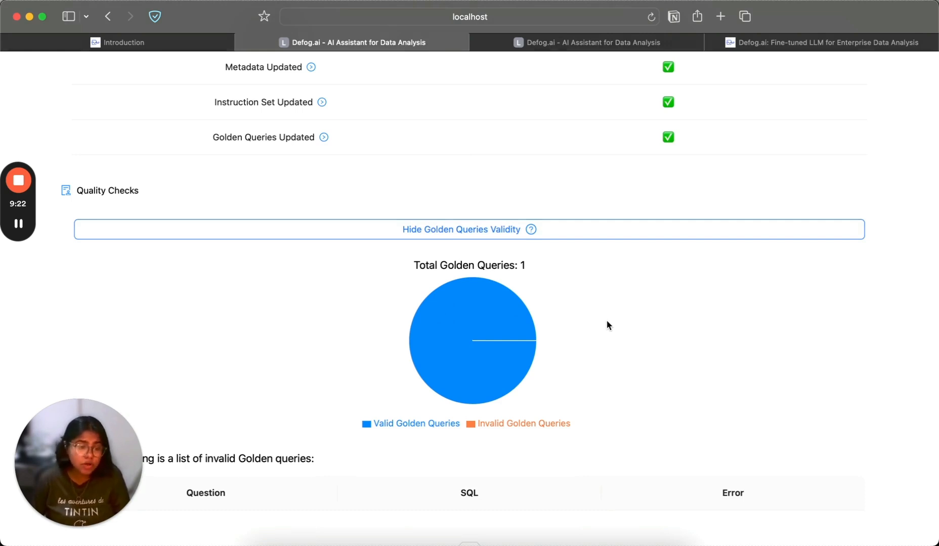
scroll(618, 360, "down", 4)
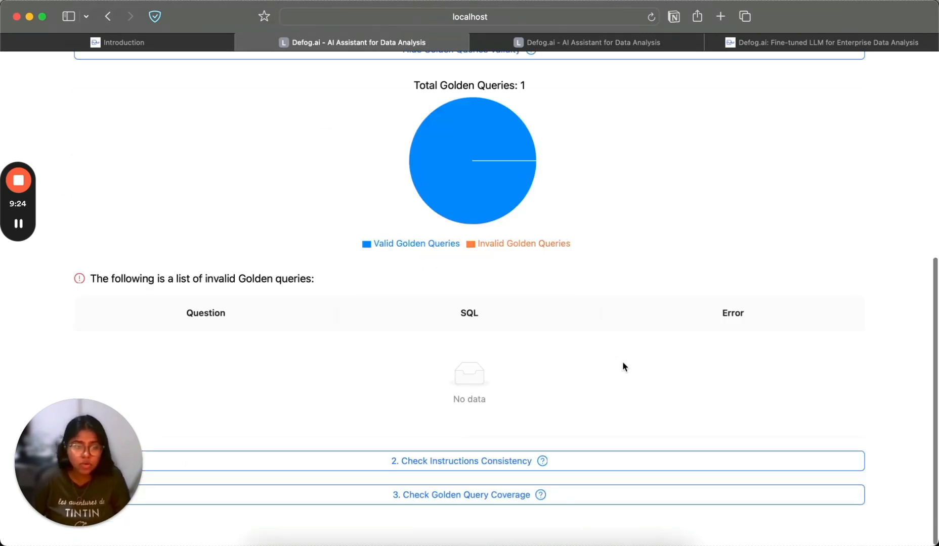
Run the instructions consistency check on the current glossary and look over its result
left_click(484, 466)
scroll(627, 322, "down", 1)
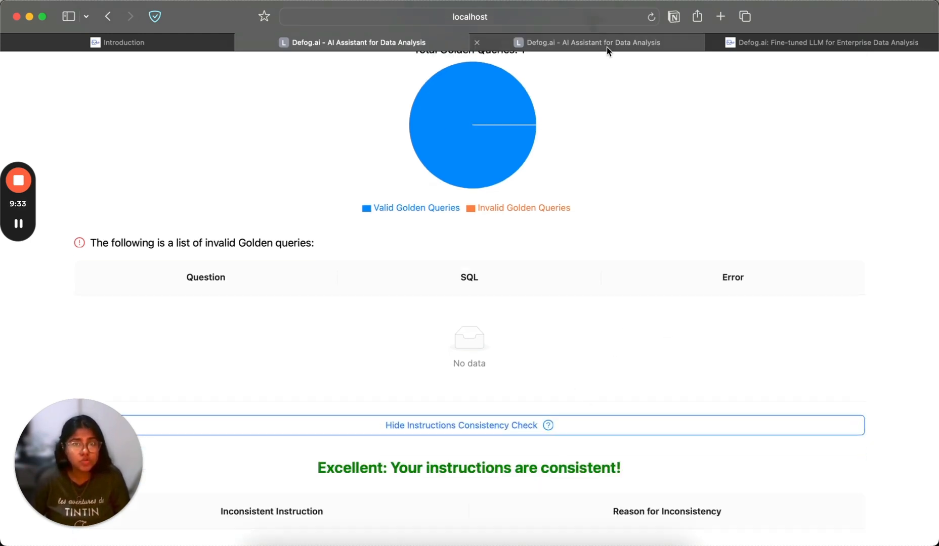
mouse_move(606, 46)
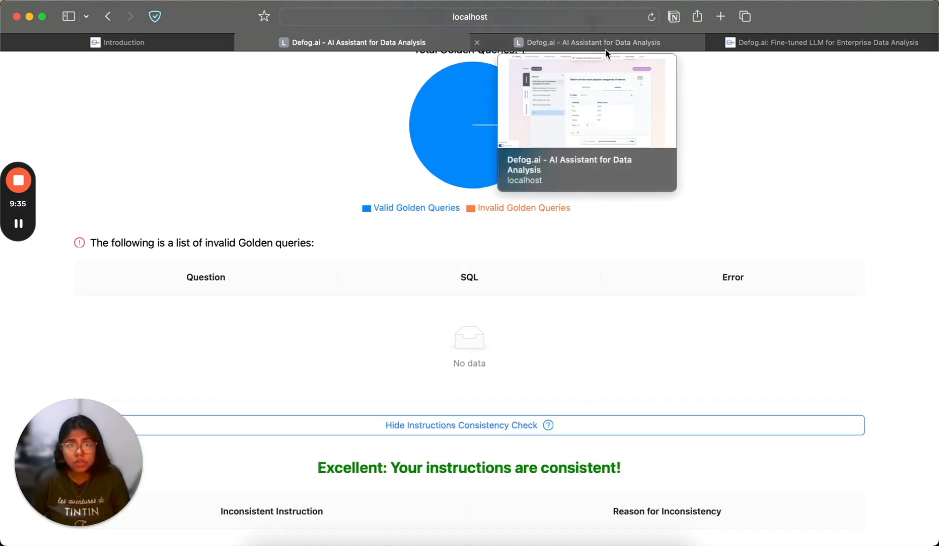
scroll(618, 233, "up", 8)
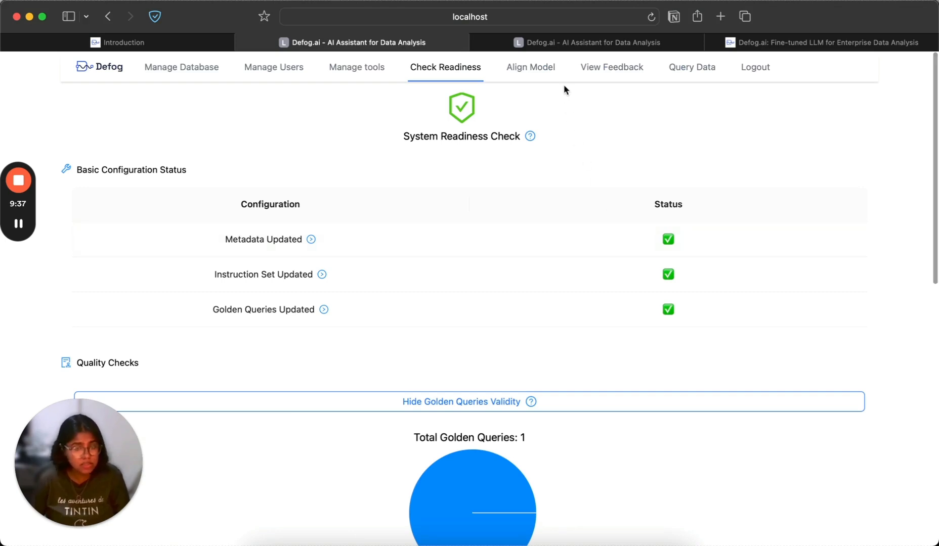
Add glossary lines: "- if asked for total users, given a total count (not a distinct count)" and "- if asked for total users, return number of unique users"
left_click(554, 70)
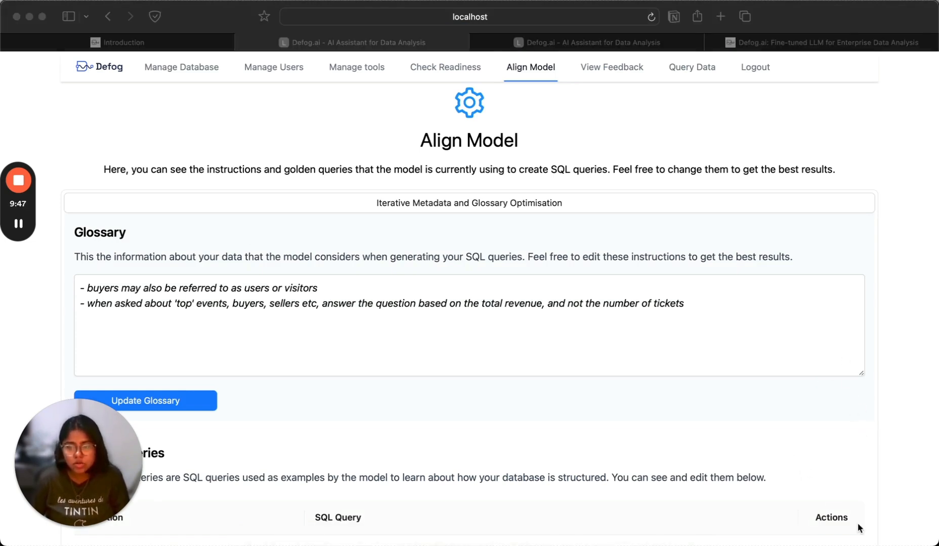
left_click(522, 316)
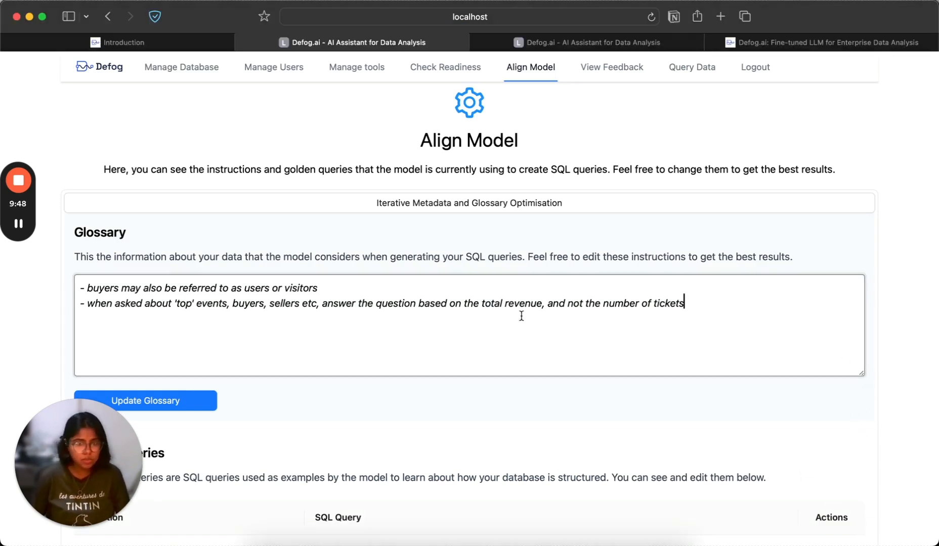
key("Return")
type("- if asked for total users, given a total count (not a distinct count) - if asked for total users, return number of unique users")
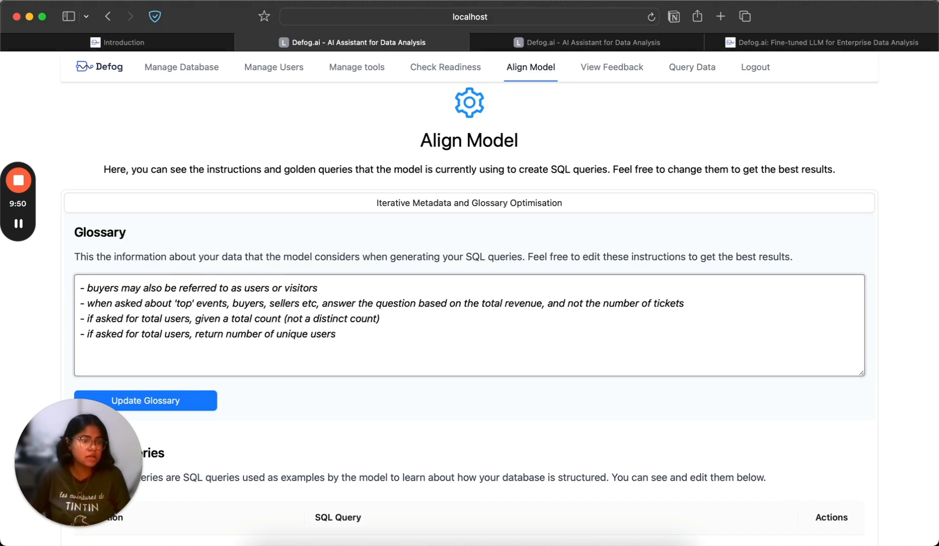
Compare the wording of the two 'total users' glossary lines and update the glossary
mouse_move(136, 319)
left_mouse_down()
mouse_move(337, 318)
mouse_move(125, 330)
mouse_move(186, 318)
mouse_move(136, 319)
left_mouse_up()
left_click(182, 318)
left_click(186, 318)
left_click(138, 319)
left_click_drag(221, 318, 302, 318)
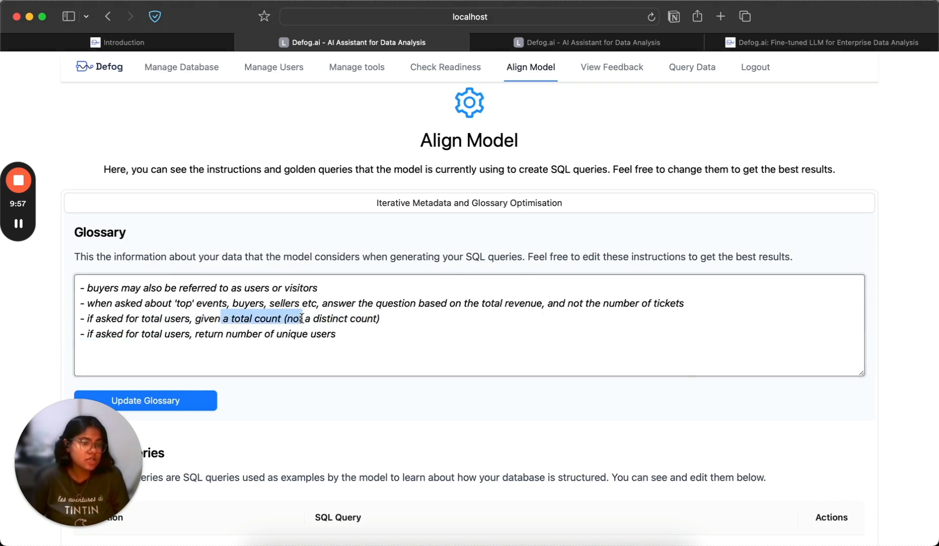
left_click(302, 318)
left_click_drag(127, 333, 296, 334)
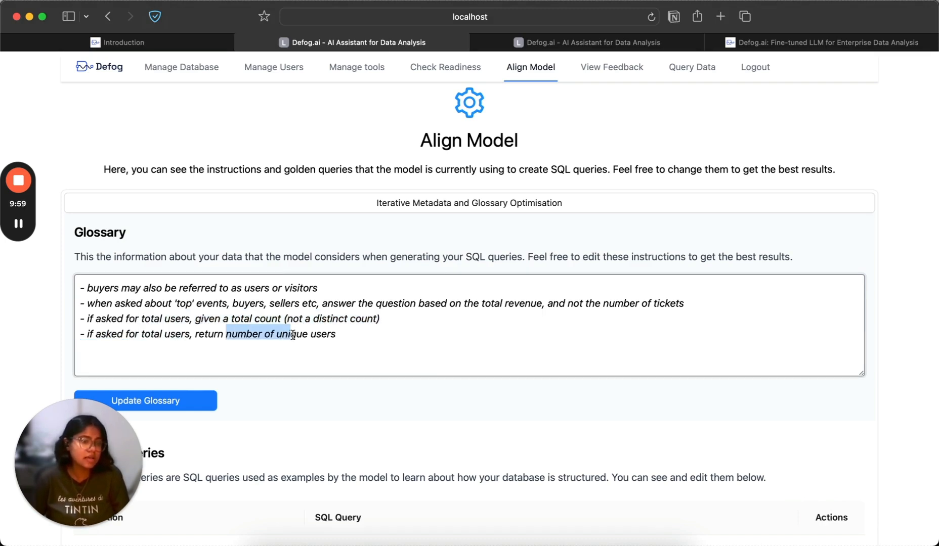
left_click(292, 334)
left_click(147, 402)
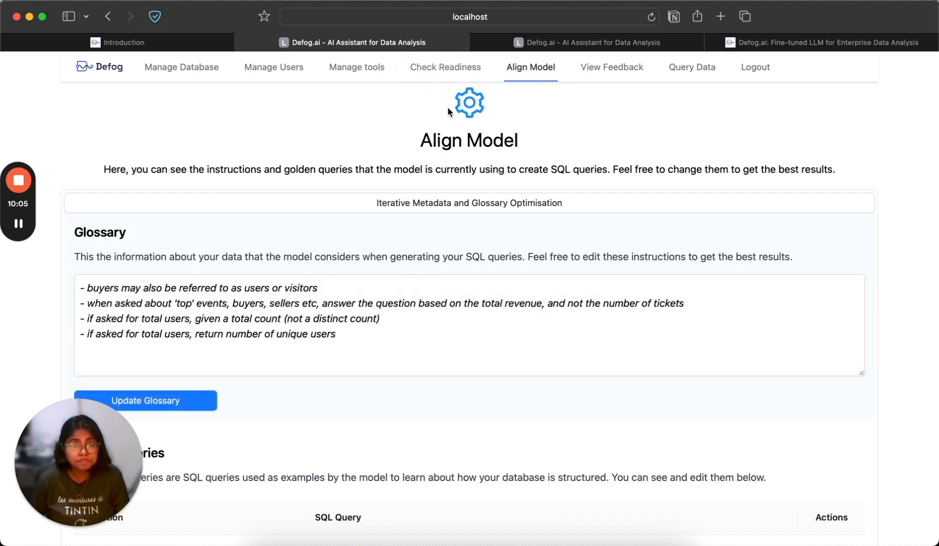
Rerun the instructions consistency check on the updated glossary and read the listed instructions and reasons
left_click(460, 68)
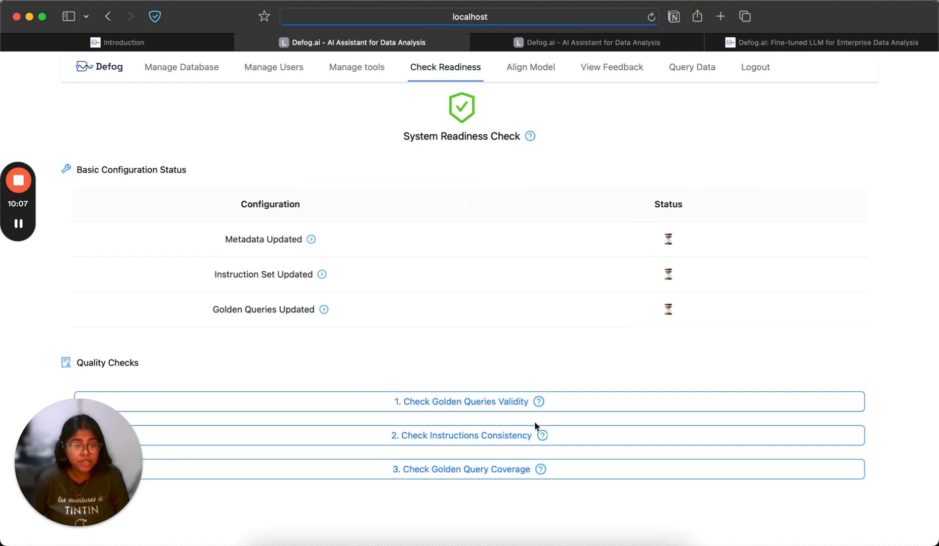
left_click(521, 434)
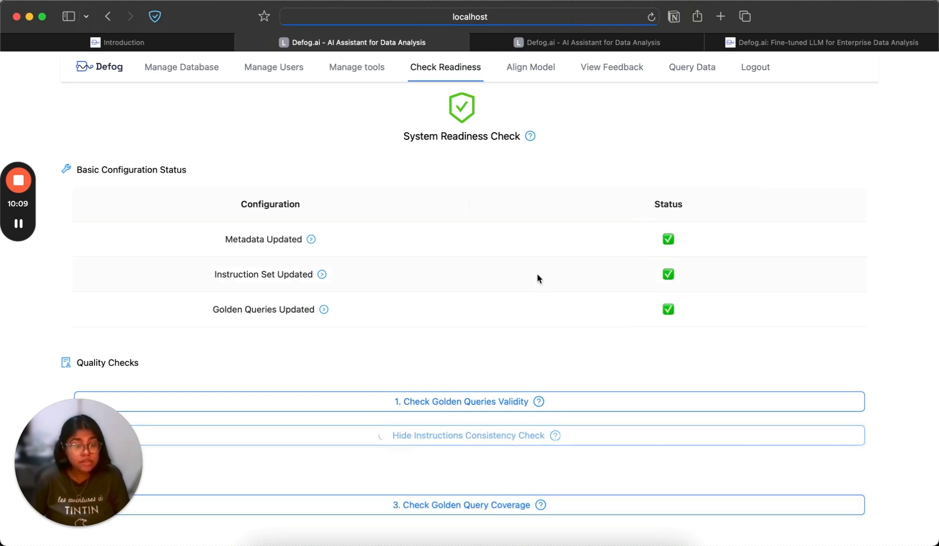
scroll(536, 273, "down", 3)
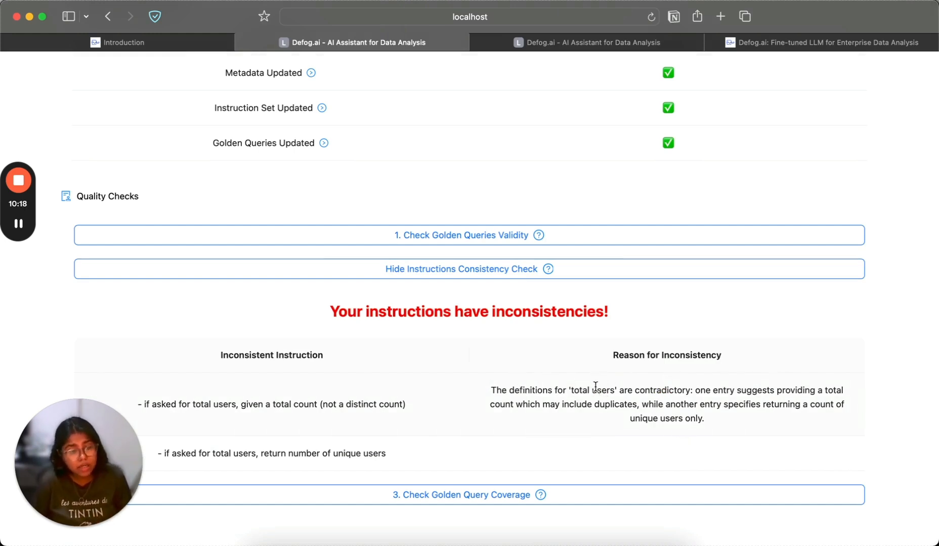
Run the golden query coverage check and examine the table and column coverage and the tables missing from the golden queries
left_click(464, 498)
mouse_move(540, 500)
scroll(528, 435, "down", 6)
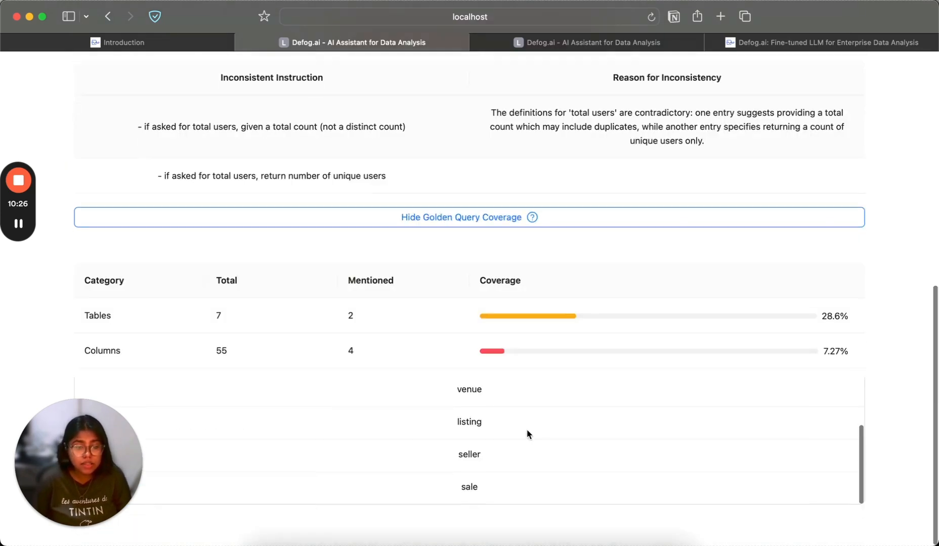
scroll(528, 435, "up", 2)
scroll(628, 341, "up", 2)
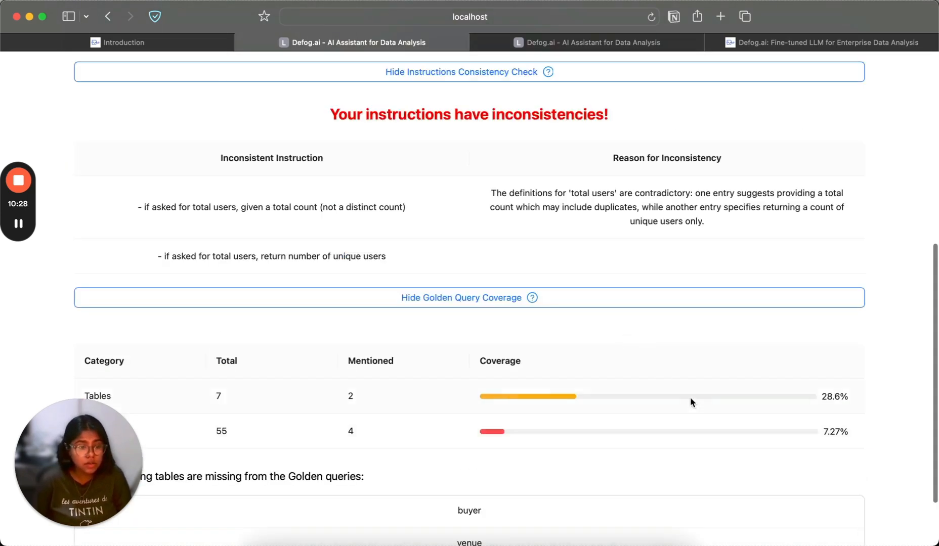
scroll(683, 401, "down", 2)
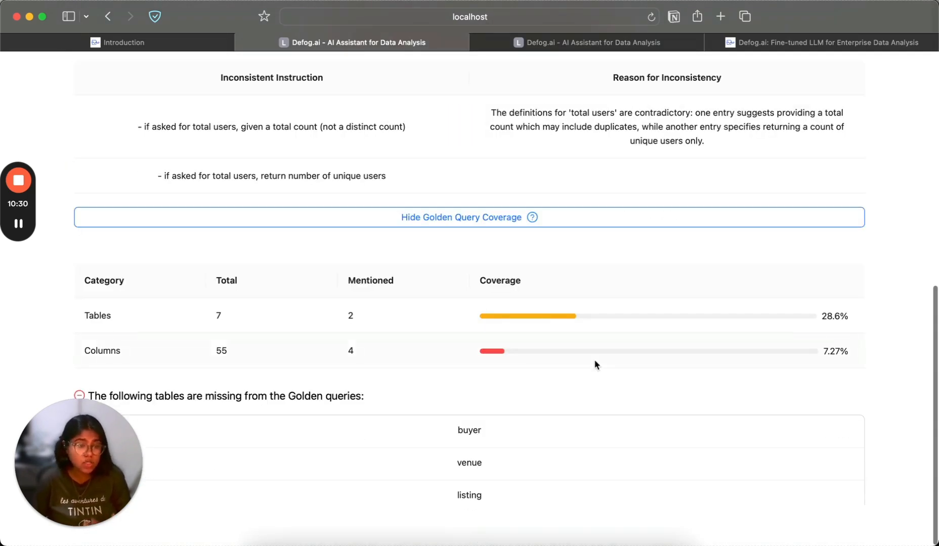
scroll(611, 397, "up", 1)
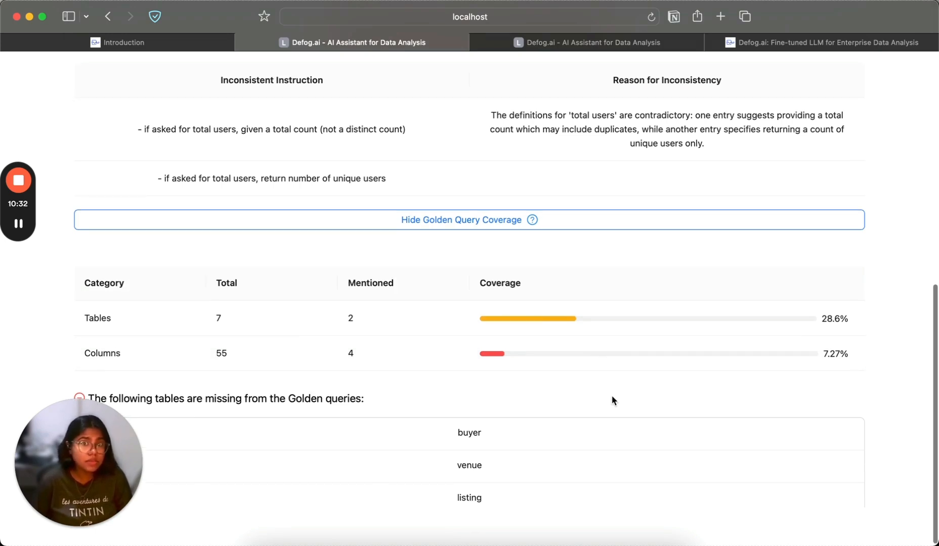
mouse_move(536, 223)
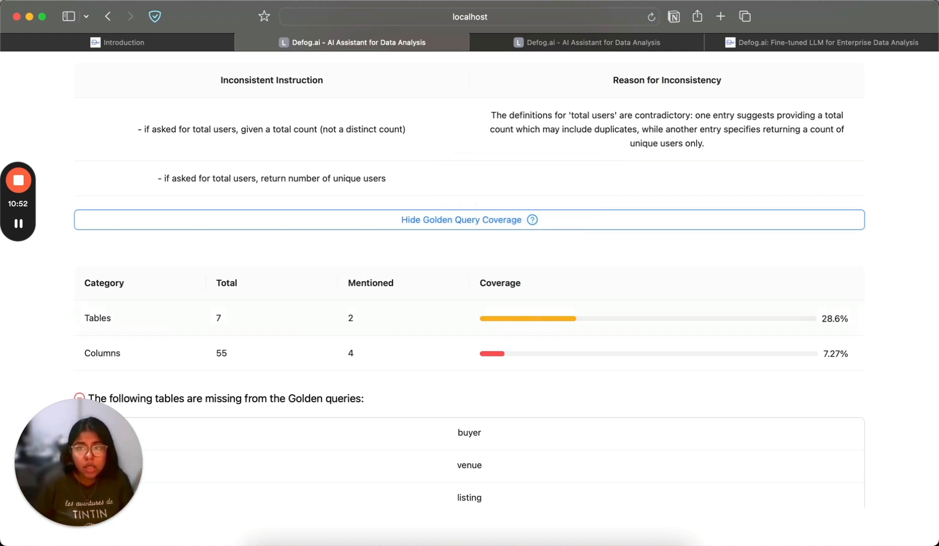
Open the data querying page and return to the "Which are the most popular categories of events" analysis in the other browser tab
key("super+Tab")
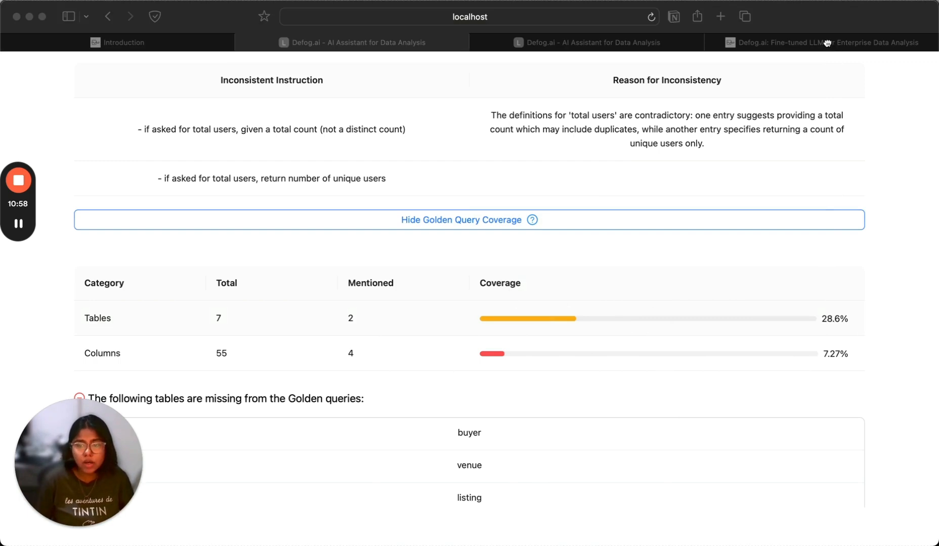
left_click(593, 241)
scroll(596, 239, "up", 10)
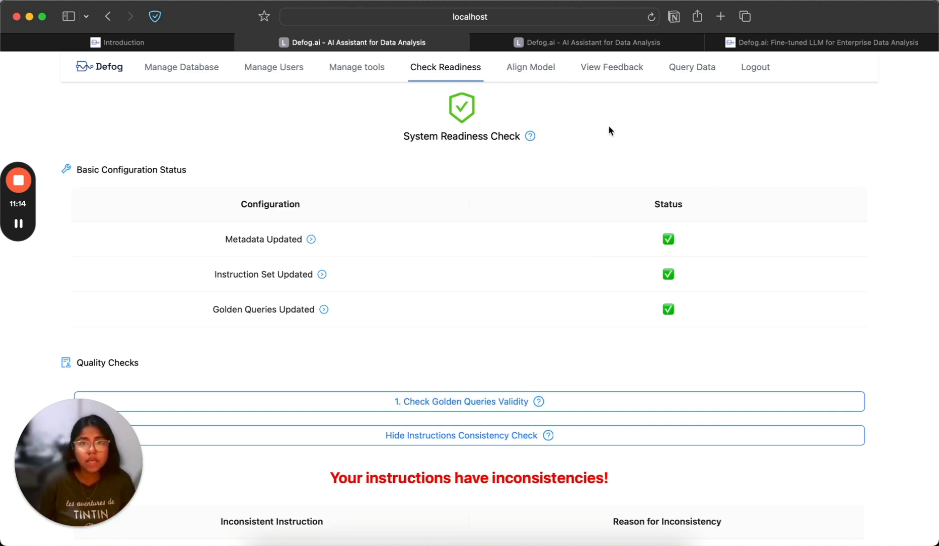
left_click(673, 75)
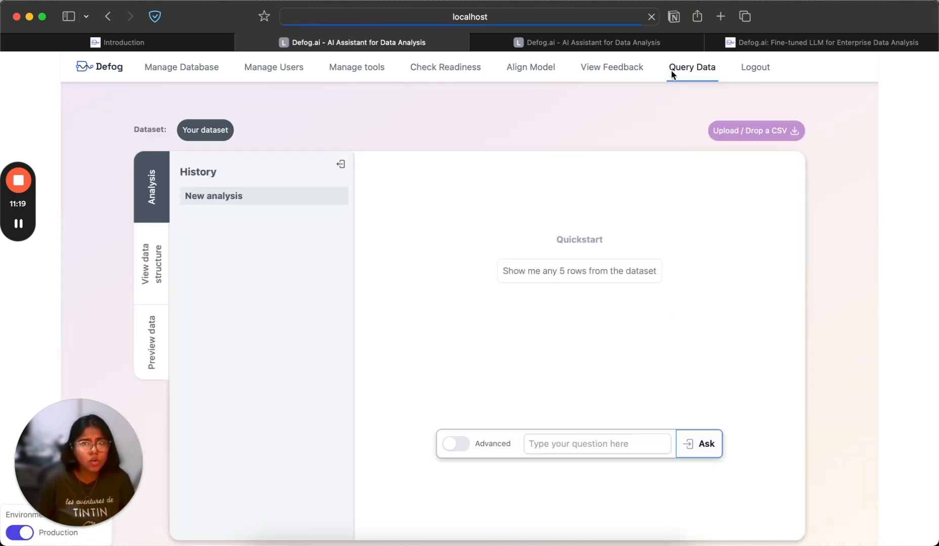
key("ctrl+Tab")
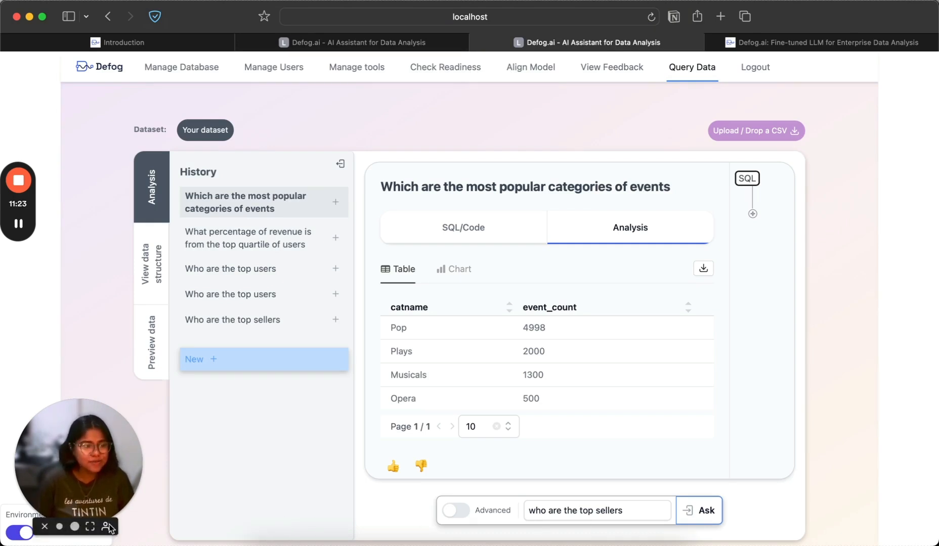
mouse_move(18, 225)
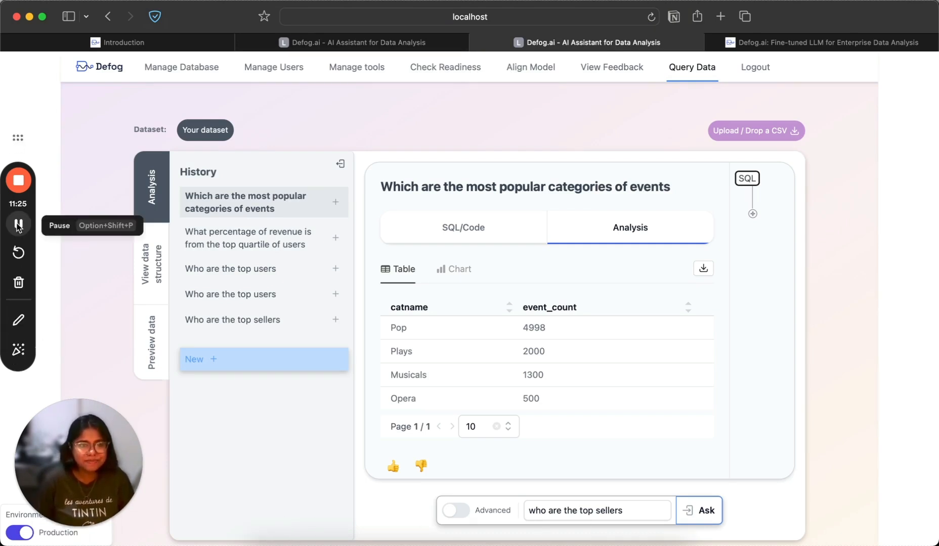